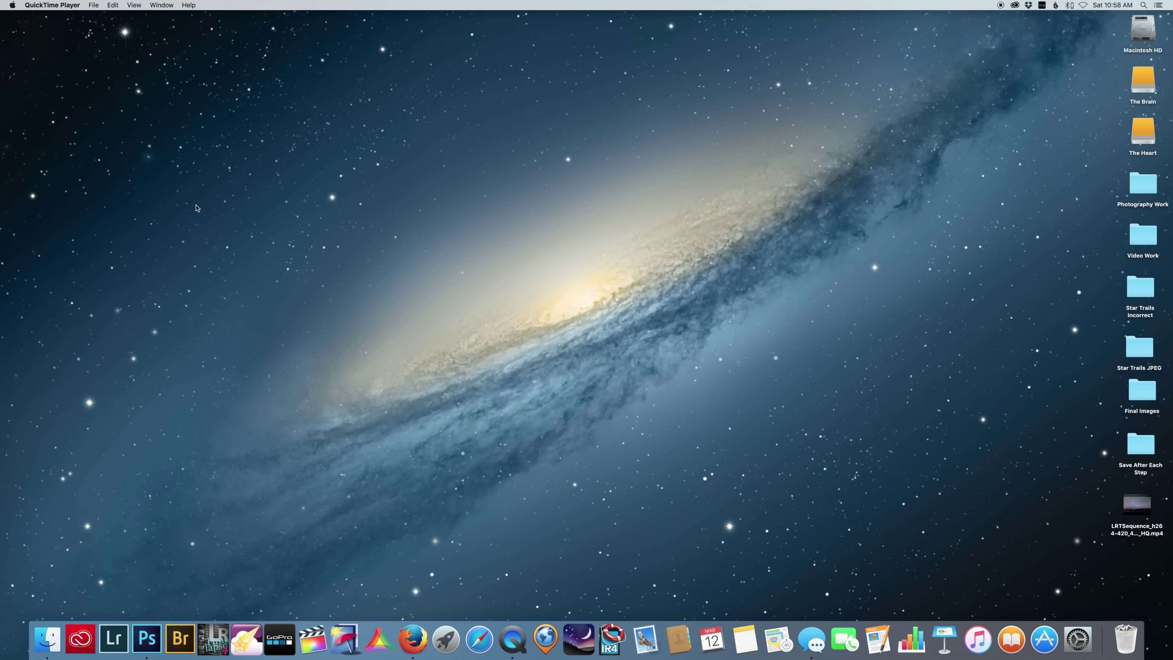
Launch StarStaX and load all images from the Star Trails Incorrect folder as inputs.
left_click(246, 637)
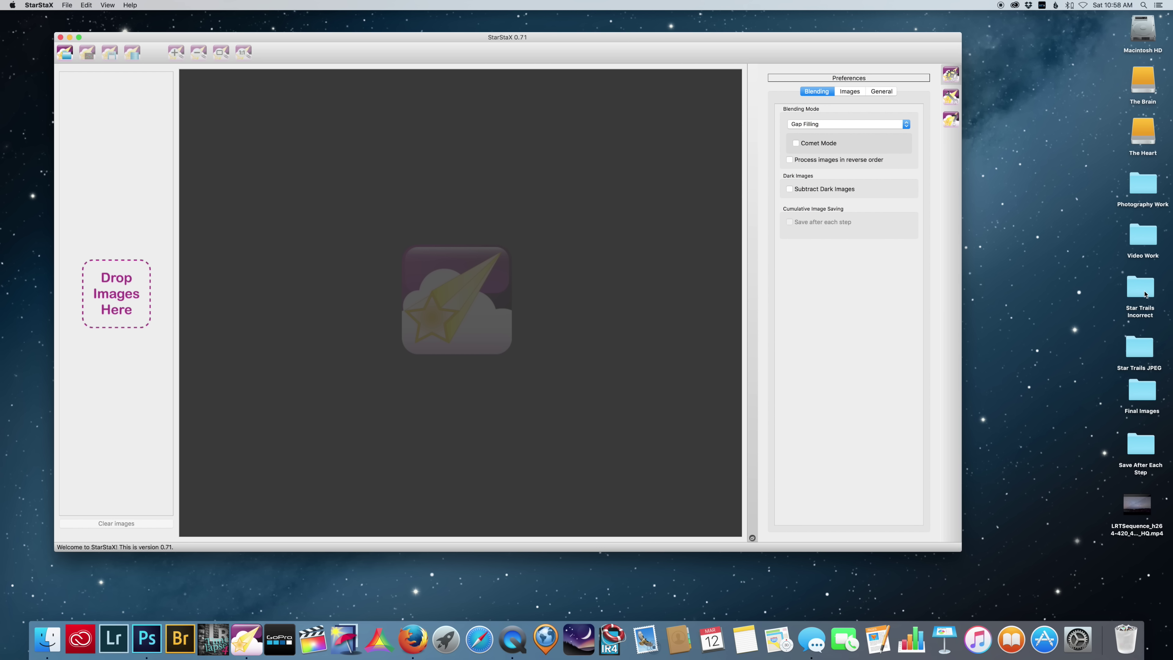
double_click(1142, 289)
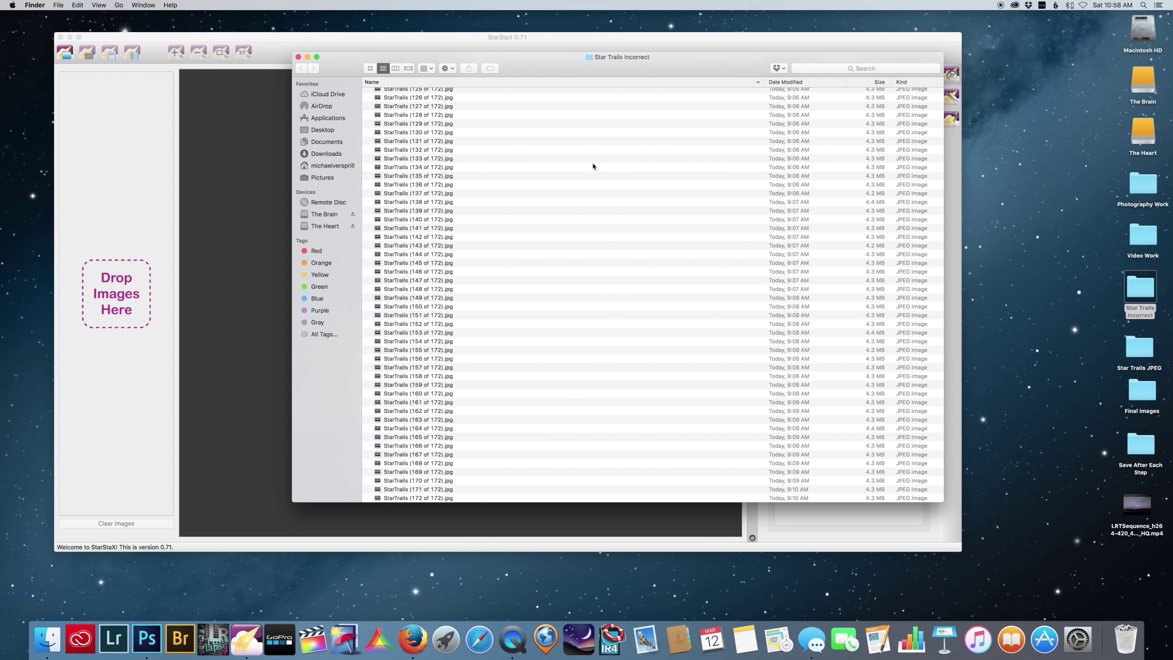
left_click(425, 95)
scroll(423, 278, "down", 20)
scroll(422, 383, "down", 2)
key("super+a")
left_click_drag(421, 393, 148, 211)
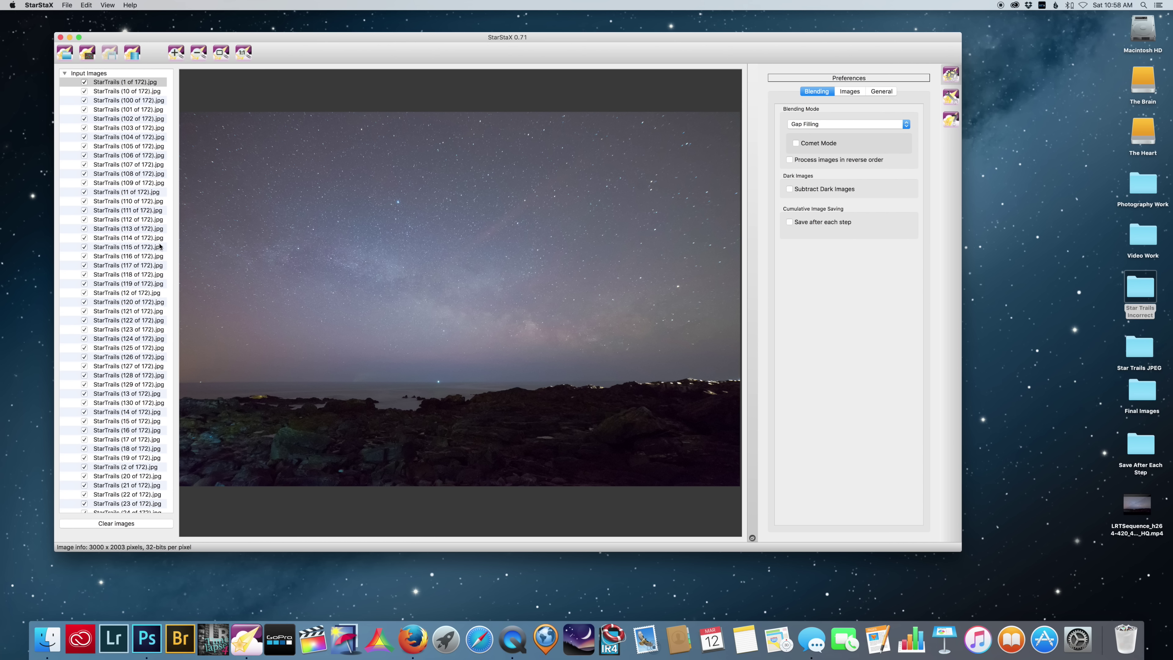
Clear that set, load every JPEG from the Star Trails JPEG folder, and close the folder window.
left_click(105, 524)
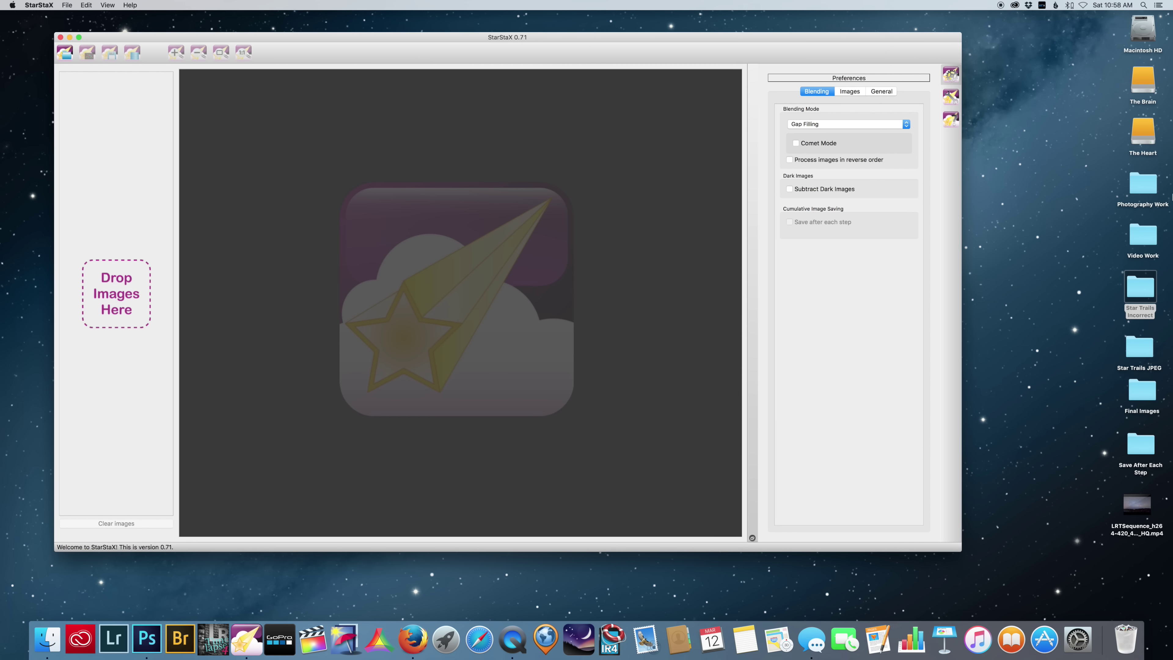
double_click(1155, 353)
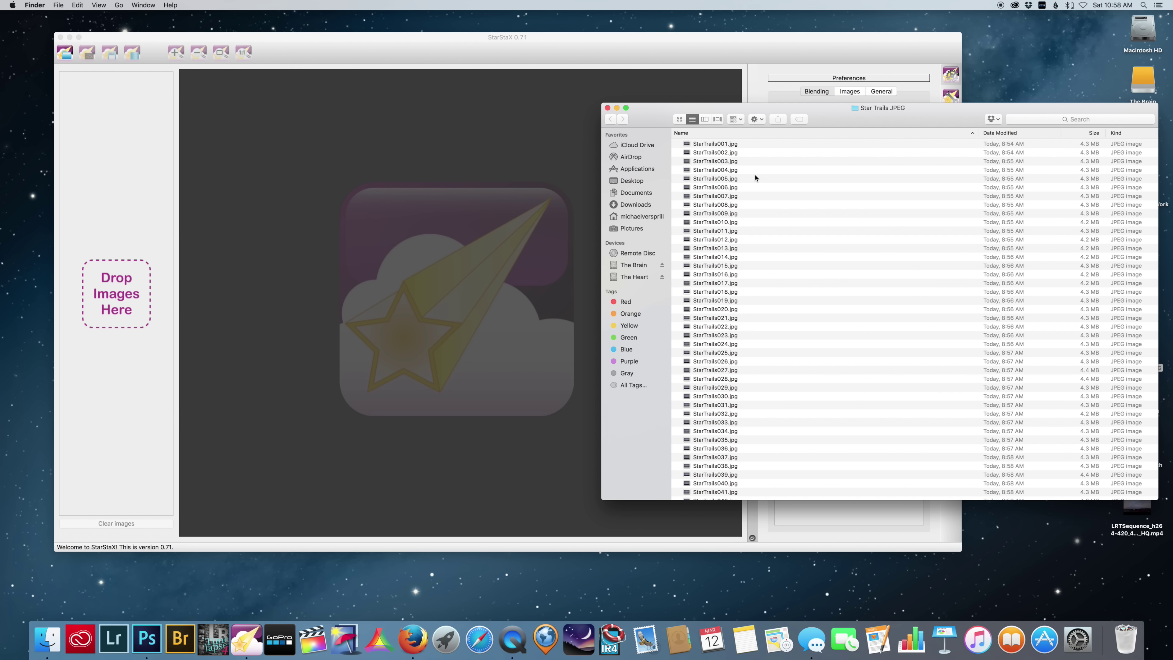
scroll(726, 153, "down", 20)
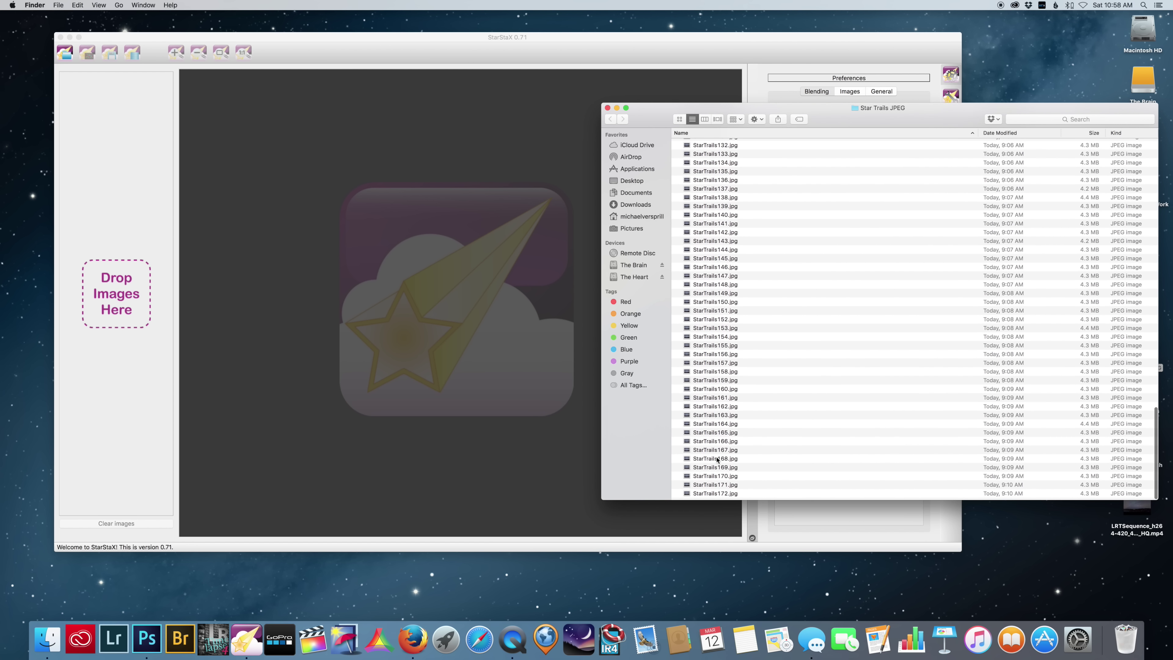
key("super+a")
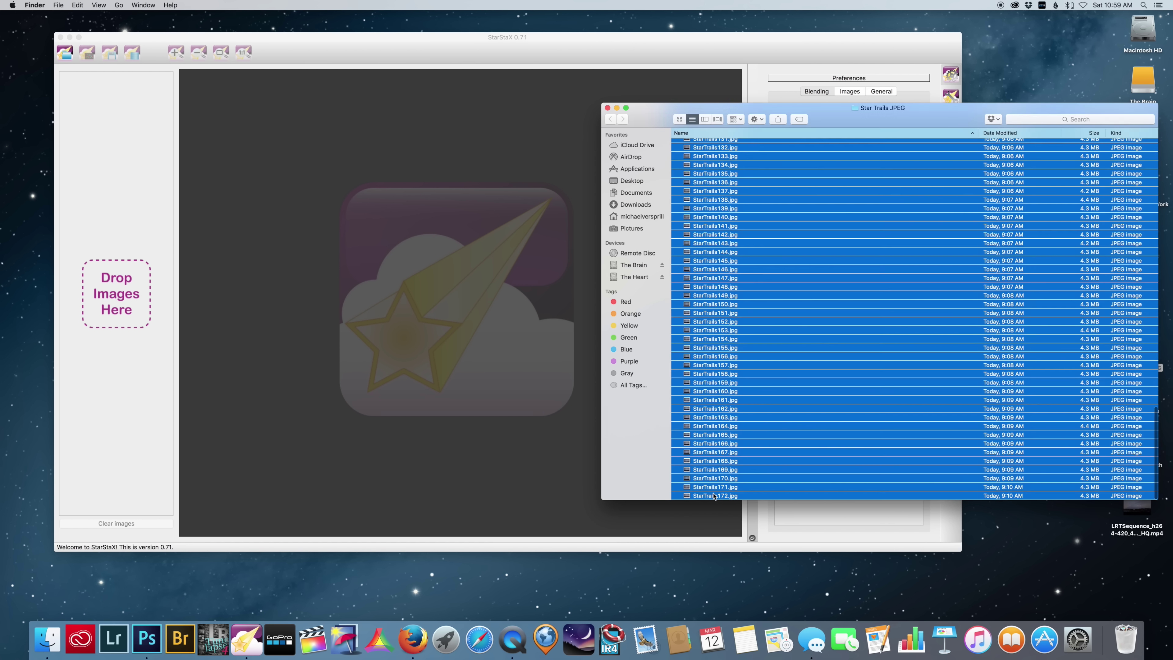
left_click_drag(714, 496, 117, 294)
key("super+w")
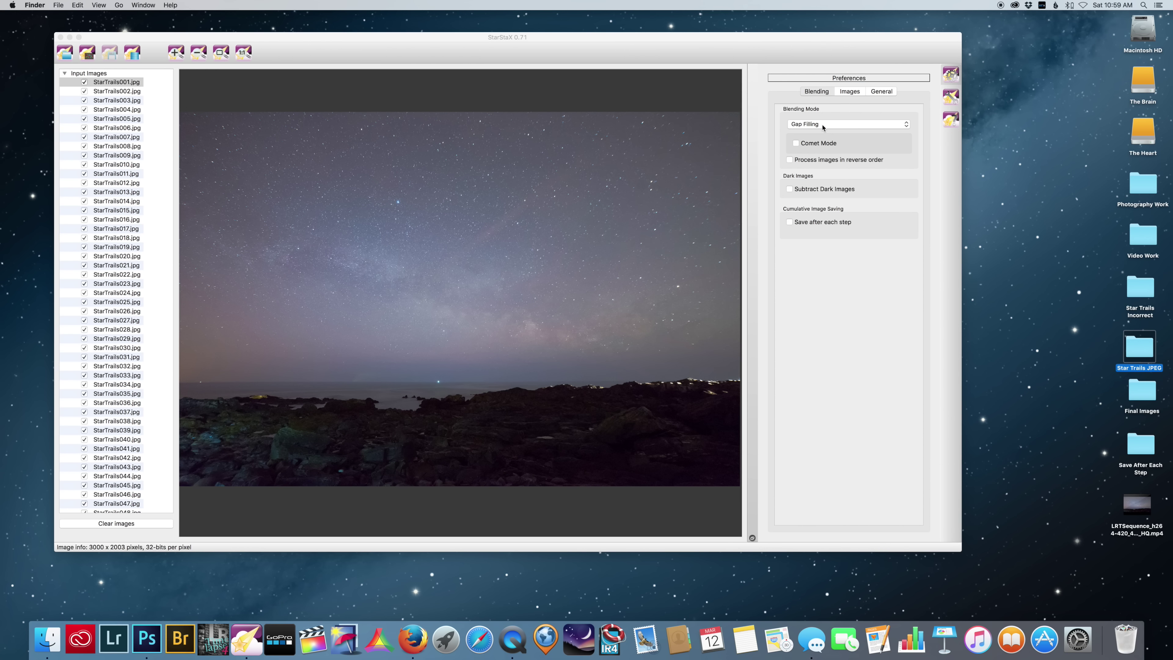
left_click(795, 143)
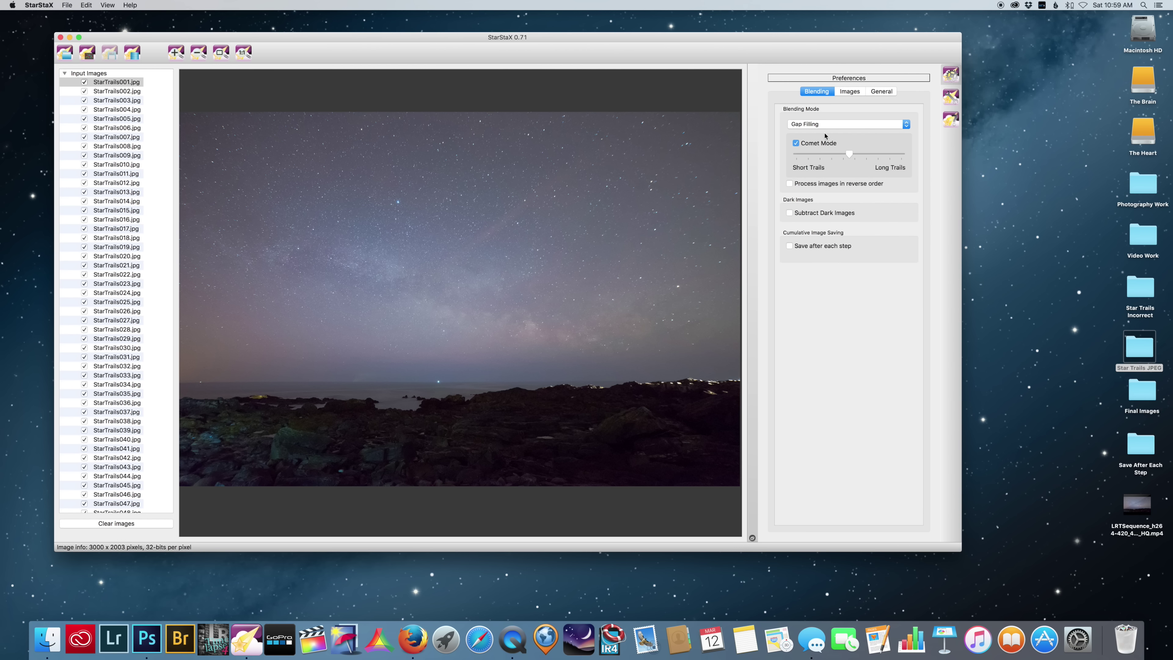
left_click_drag(849, 154, 901, 154)
double_click(1144, 403)
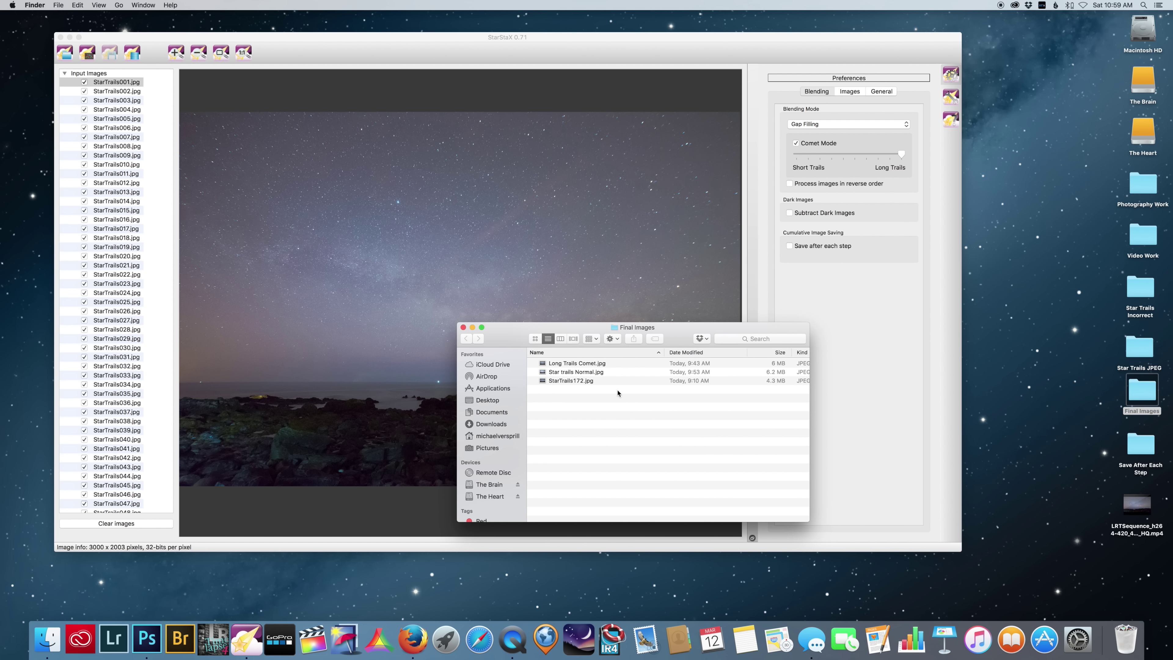
double_click(569, 364)
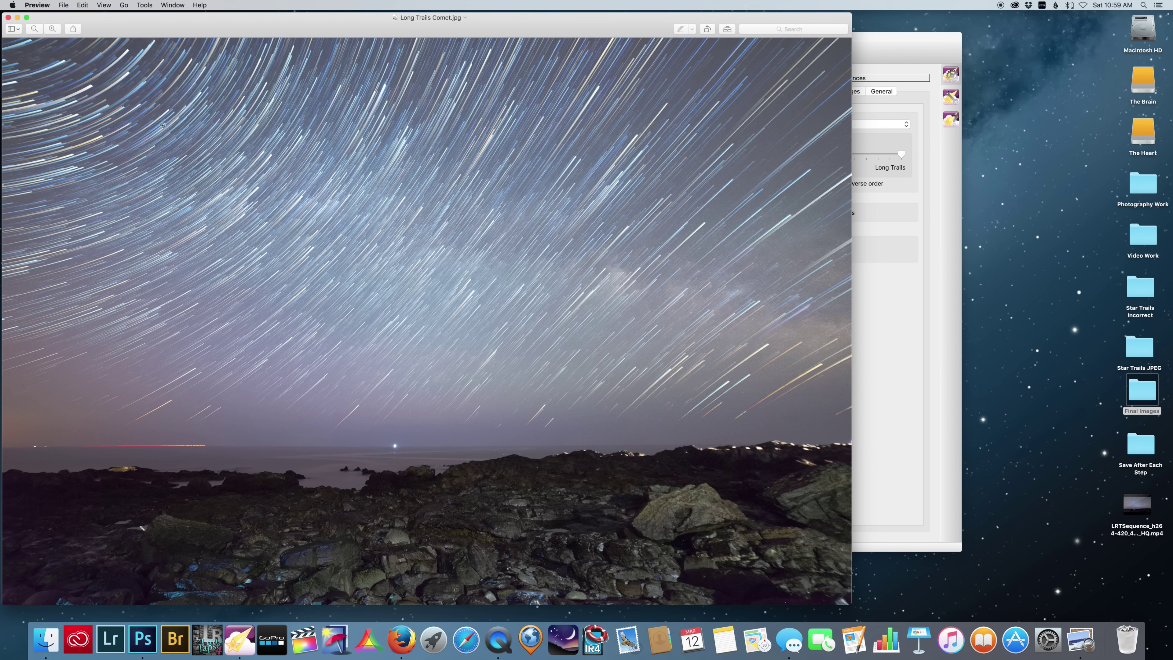
left_click(8, 18)
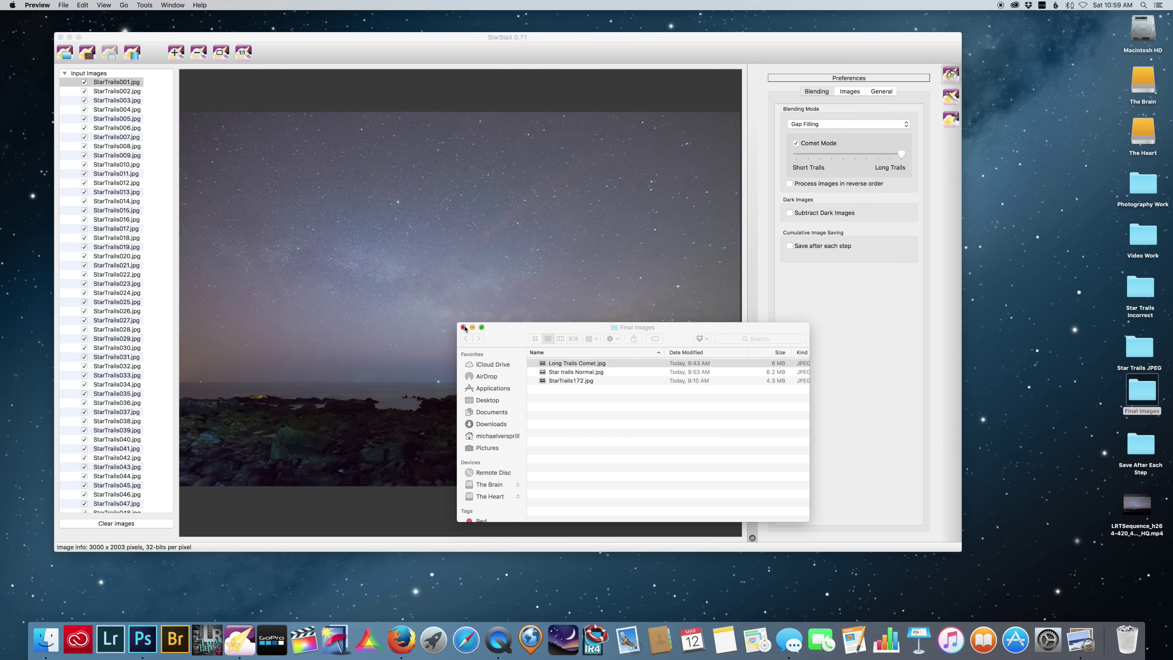
left_click(464, 327)
left_click(795, 144)
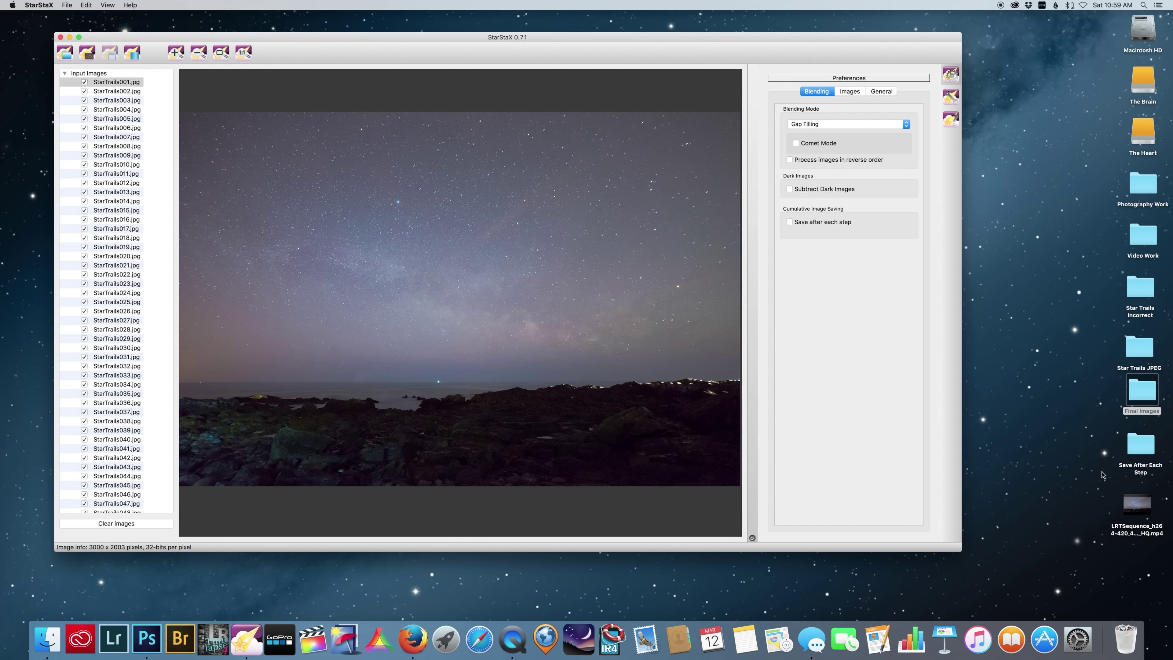
double_click(1142, 391)
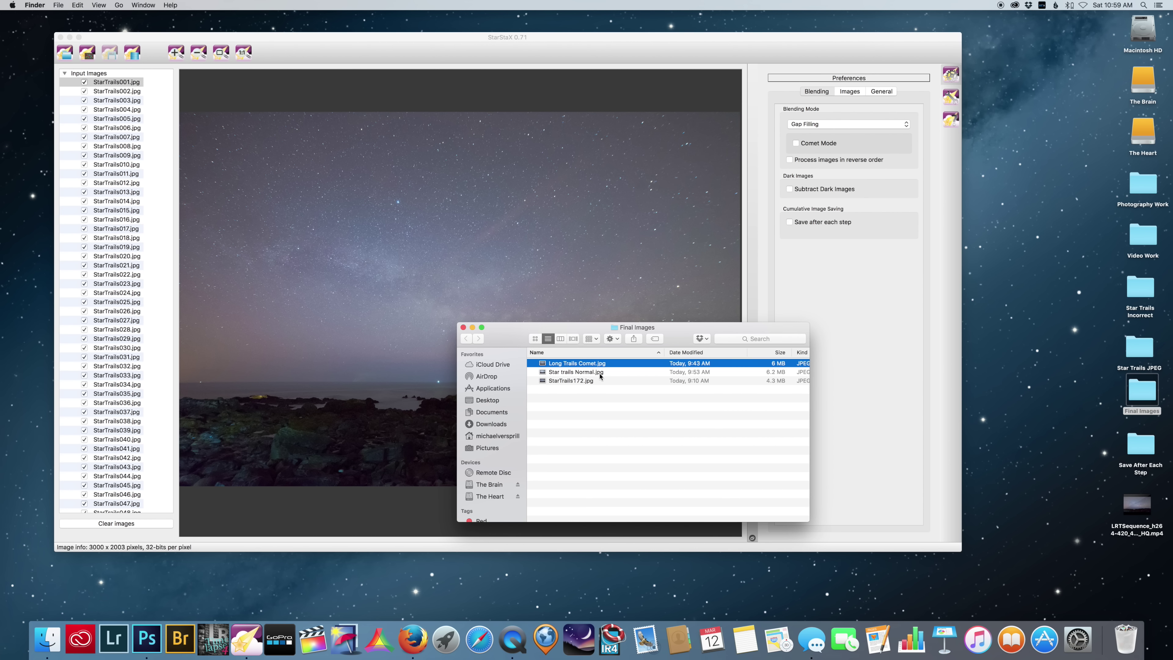
double_click(599, 373)
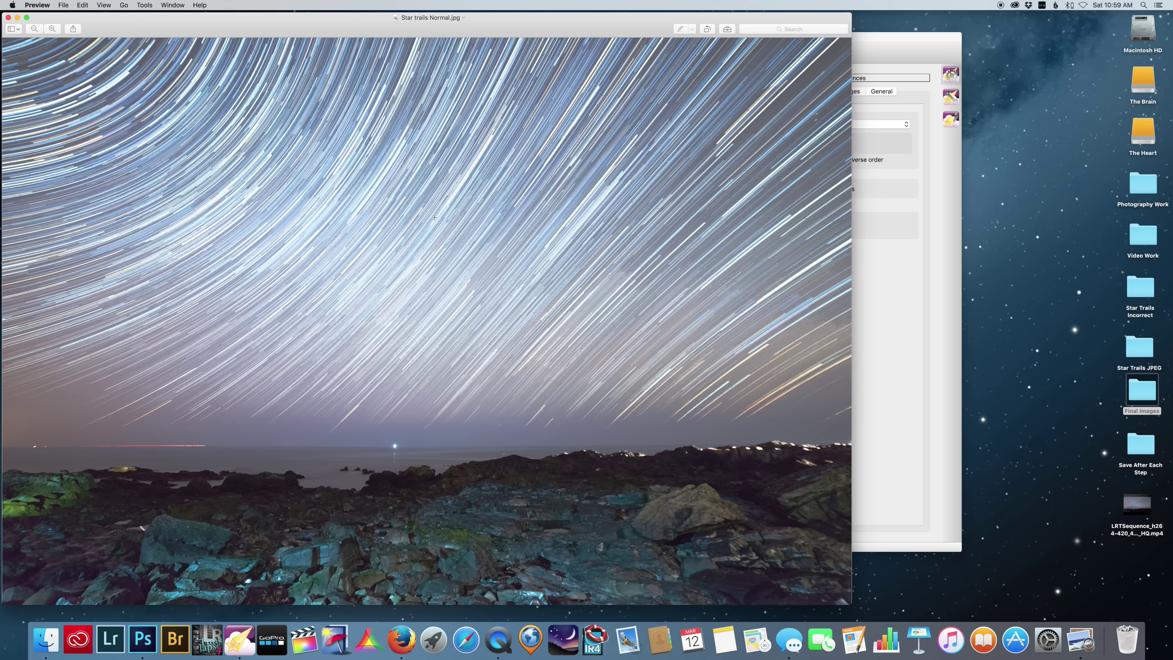
left_click(9, 19)
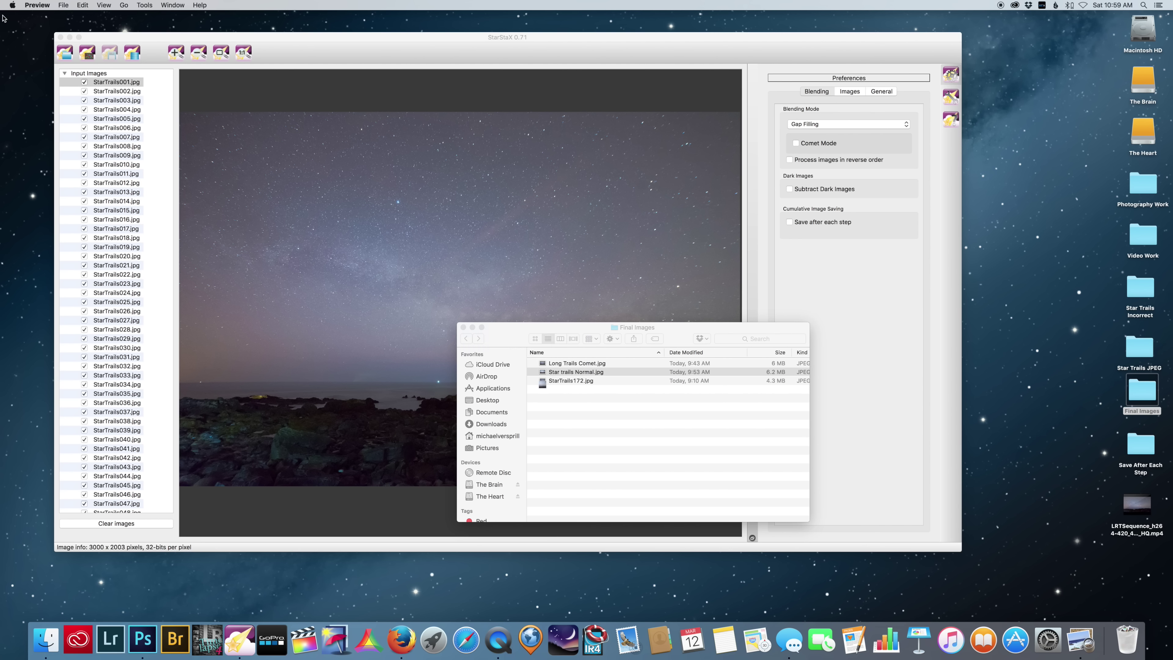
left_click(463, 327)
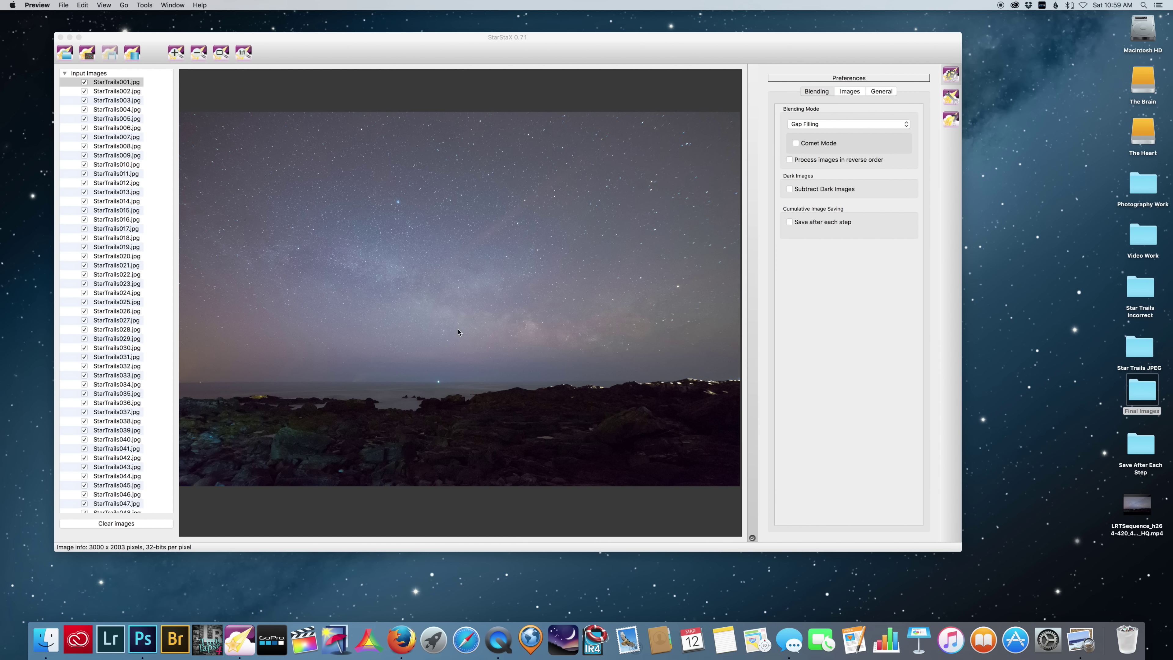
left_click(131, 52)
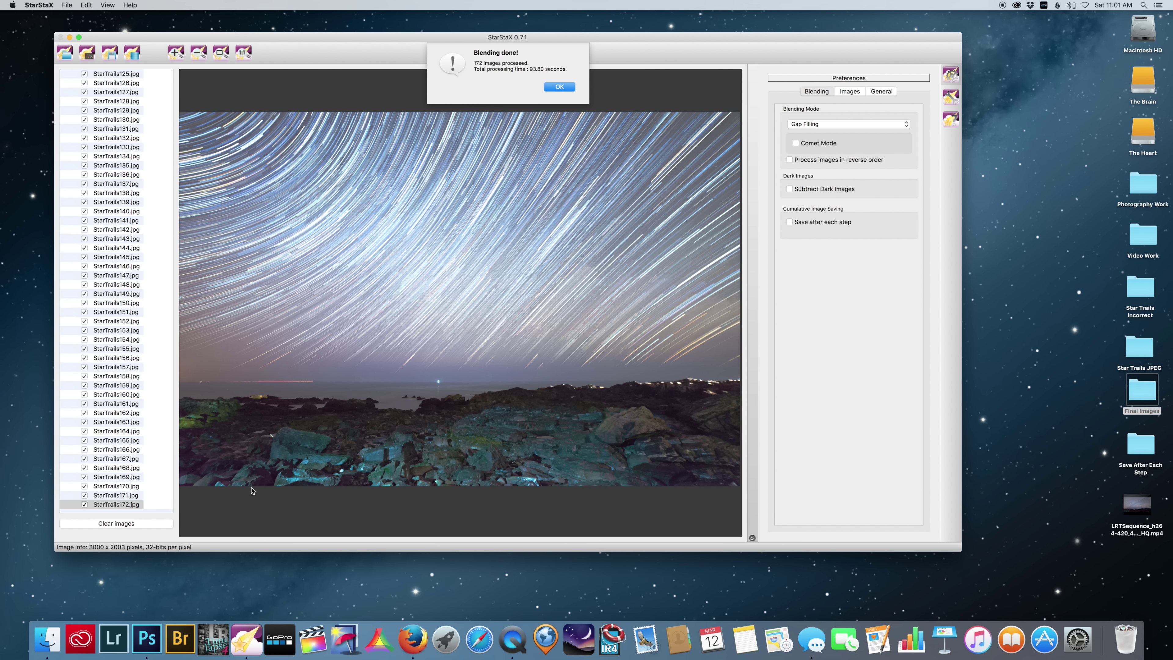
Dismiss the blending-finished message, show the threshold overlay, lower Amount and raise Threshold.
left_click(560, 87)
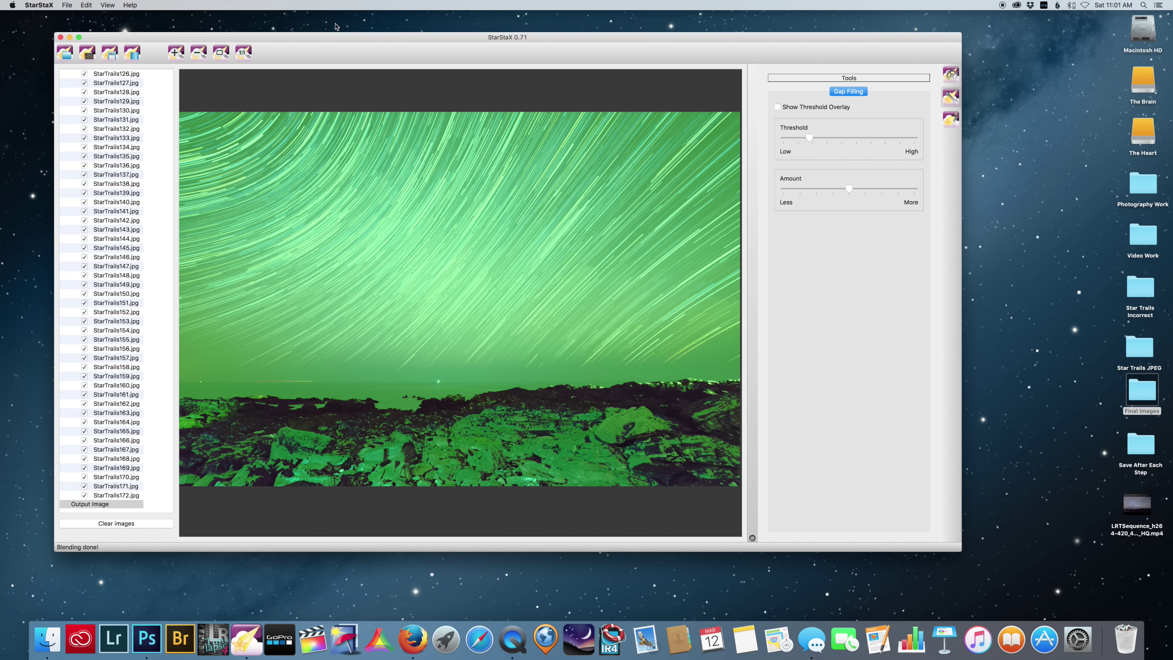
left_click(778, 107)
left_click_drag(850, 189, 816, 192)
left_click_drag(812, 139, 853, 138)
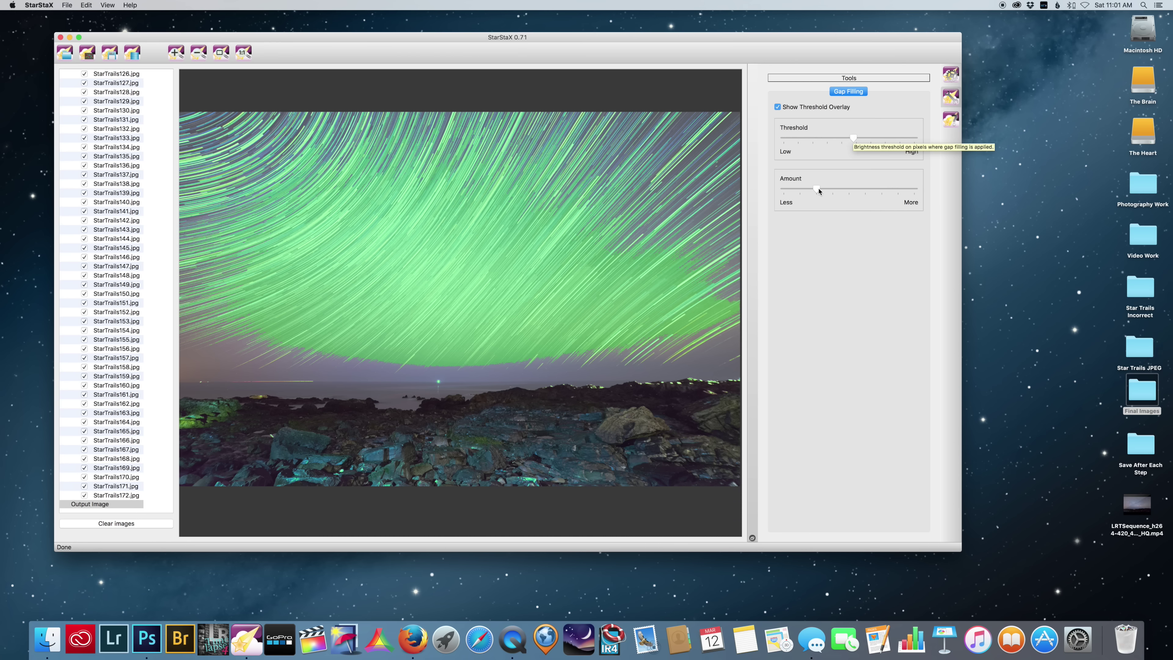
Fine-tune the threshold to about midway at 1:1 zoom, then fit the whole image in view.
left_click(244, 52)
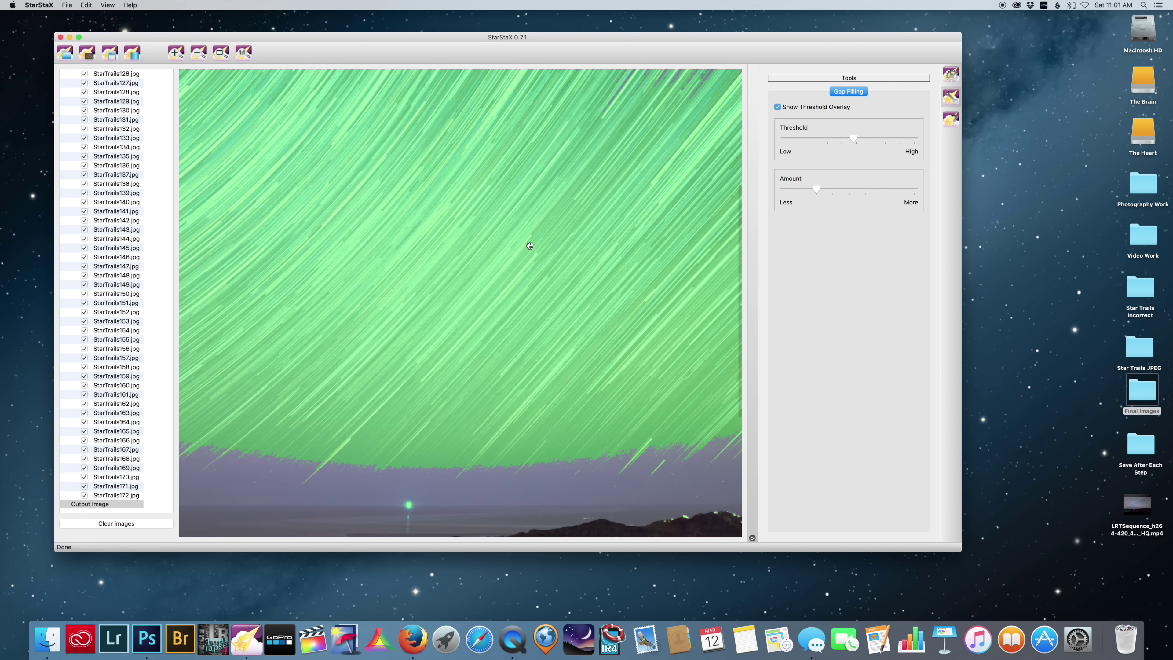
scroll(529, 246, "up", 5)
left_click_drag(861, 139, 873, 140)
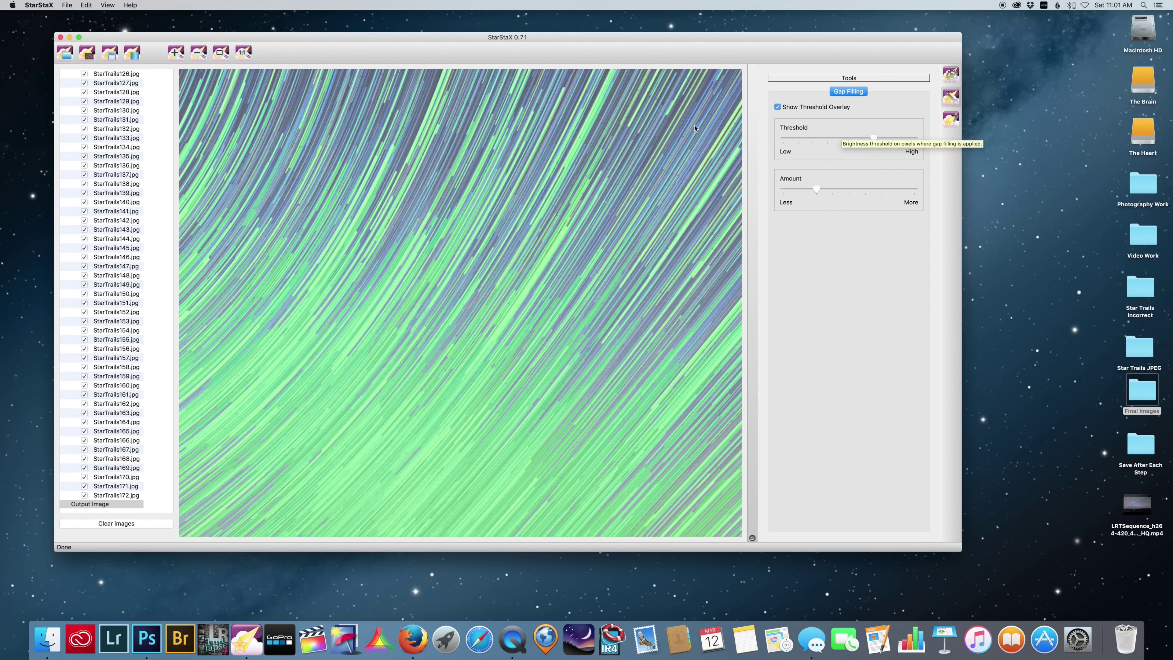
left_click_drag(874, 139, 839, 142)
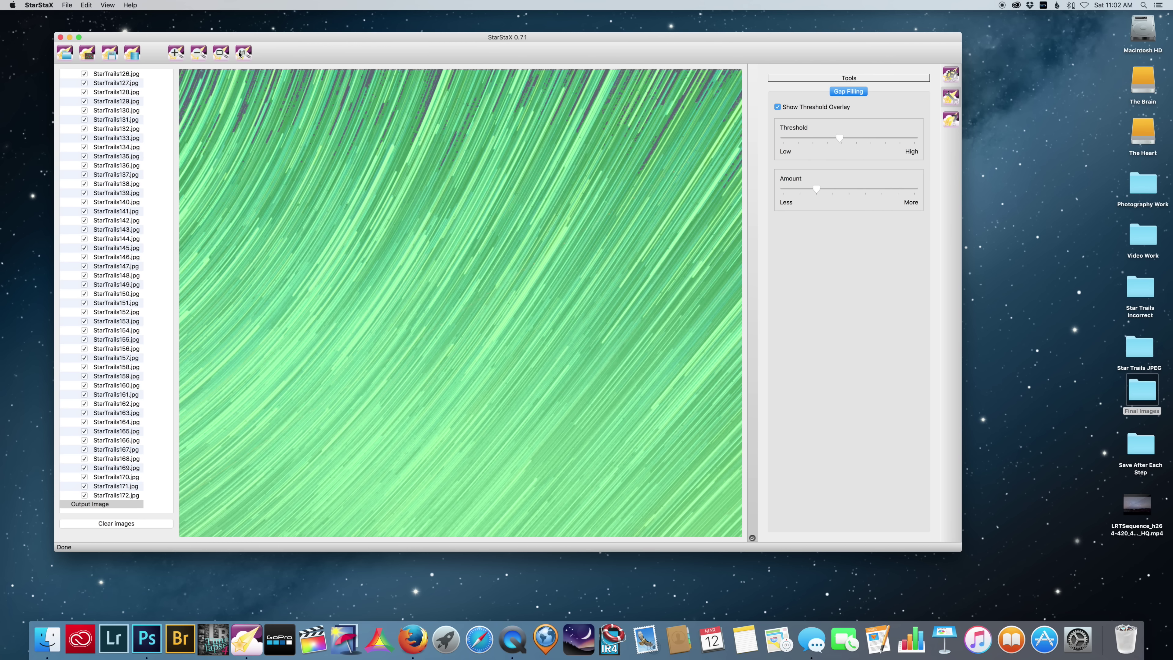
left_click(198, 53)
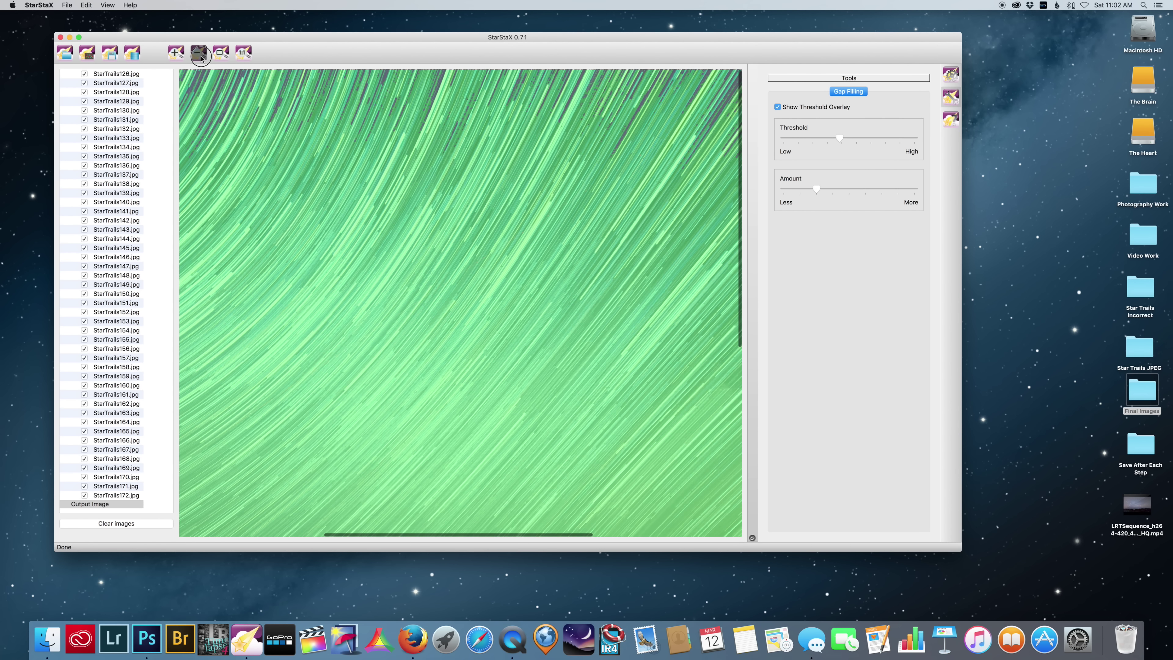
left_click(200, 54)
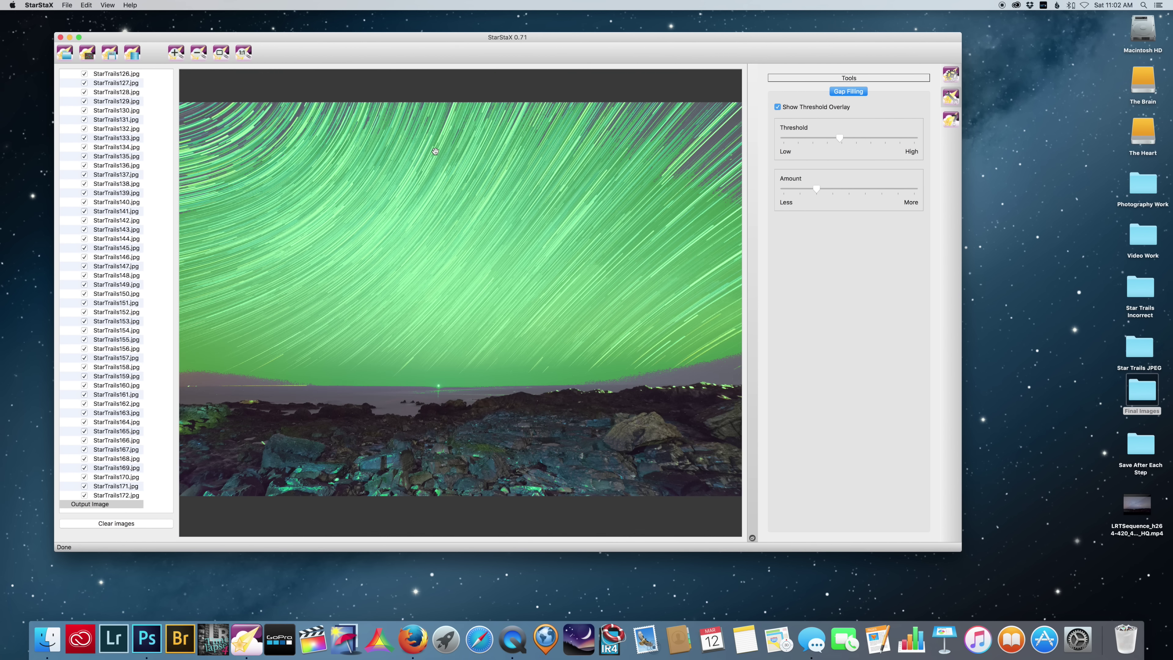
Save StarStaX_StarTrails001-StarTrails172_gap_filling.jpg to the Desktop and inspect it in Preview.
left_click(111, 53)
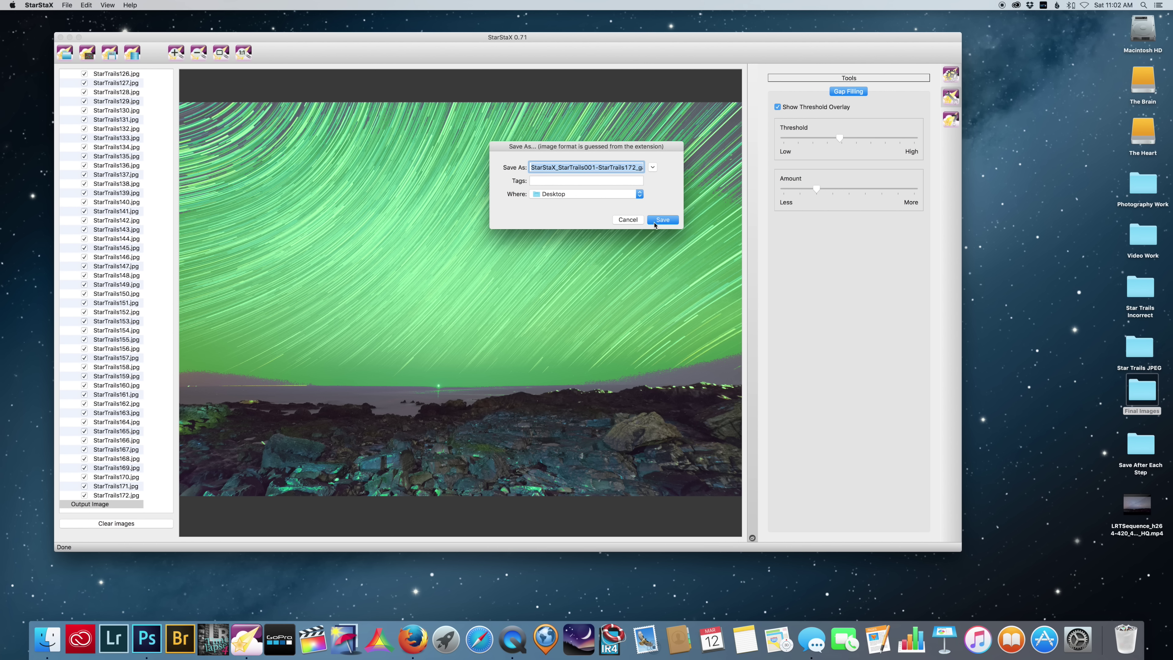
left_click(661, 221)
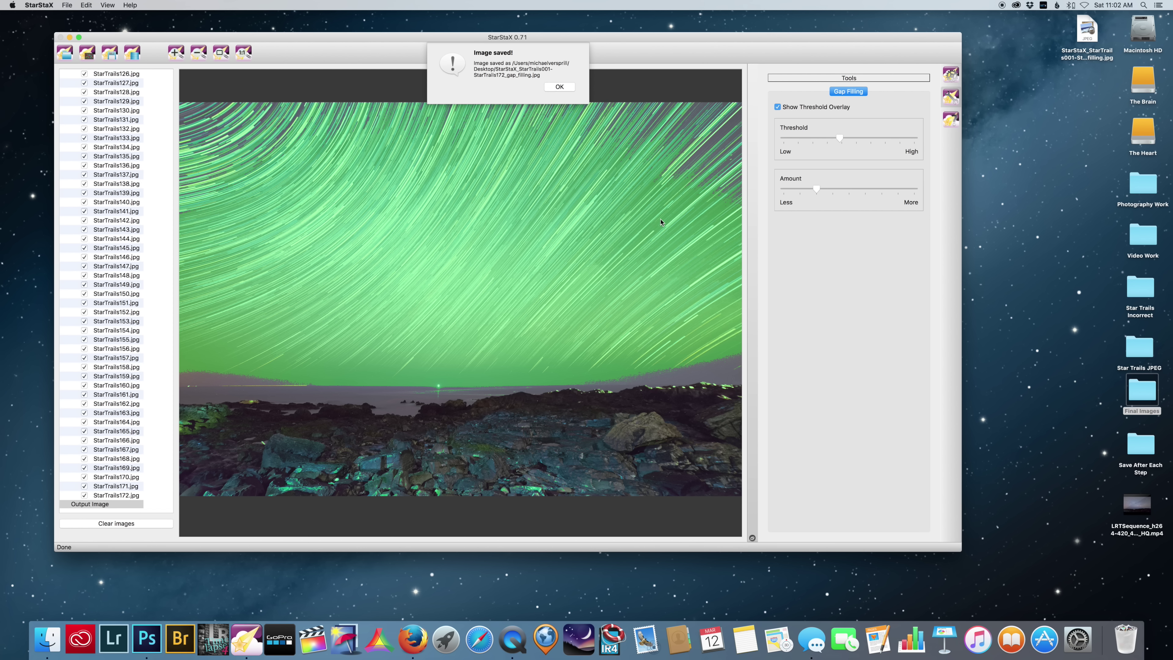
double_click(1091, 35)
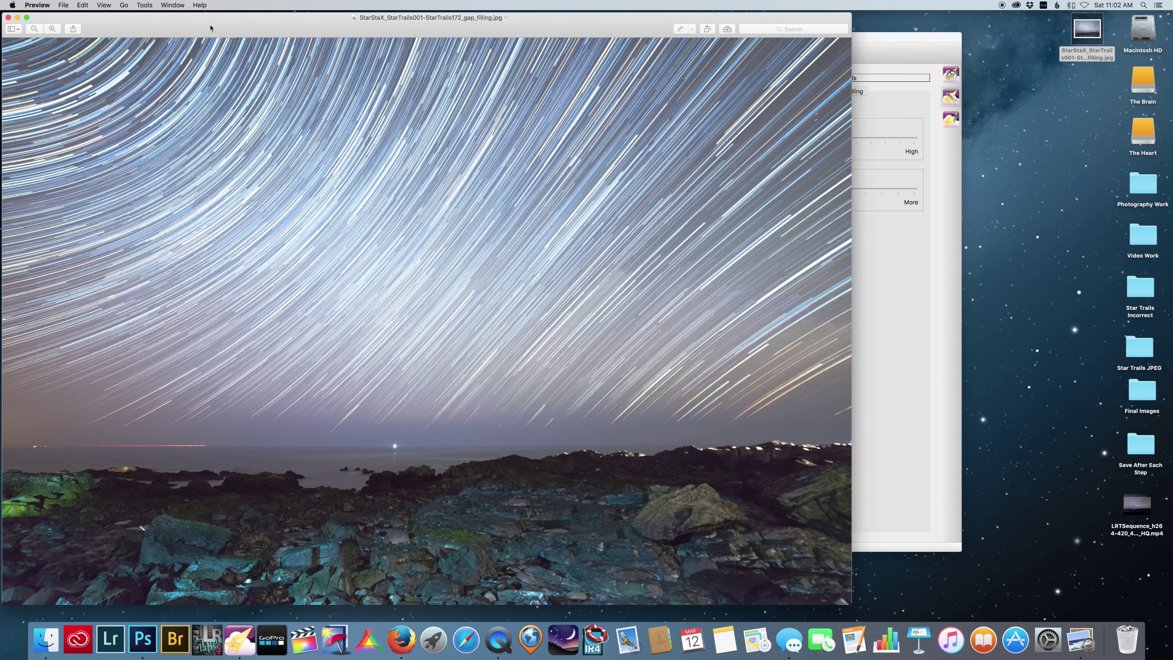
left_click(8, 18)
left_click(8, 17)
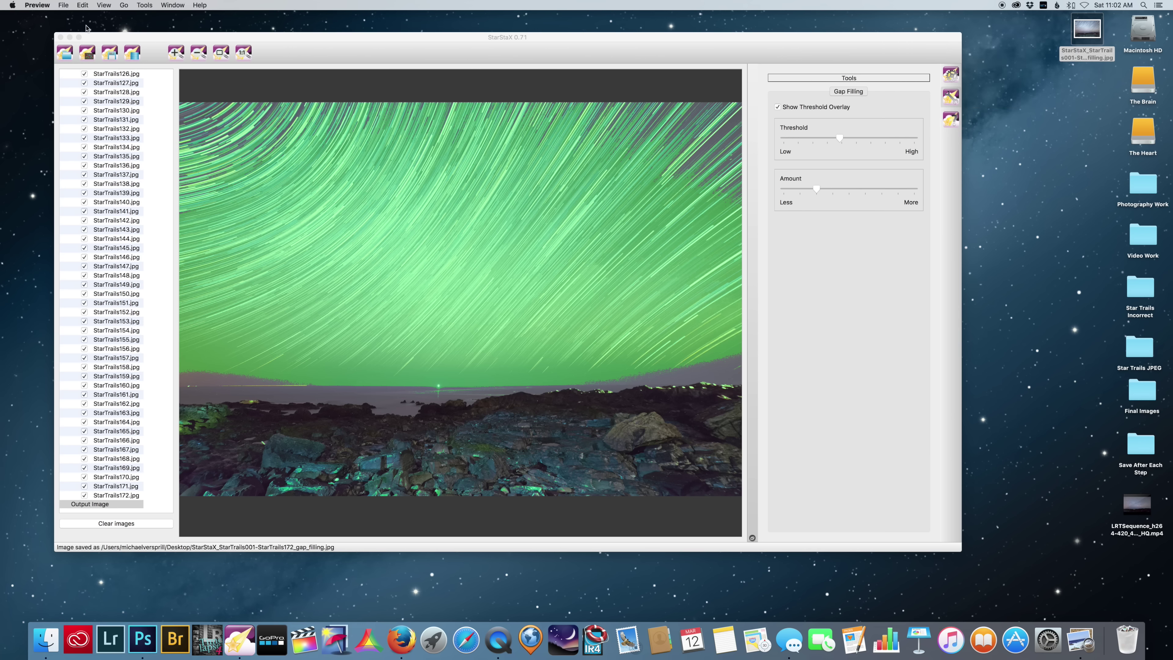
Quit StarStaX and open the Final Images folder in Finder.
left_click(39, 4)
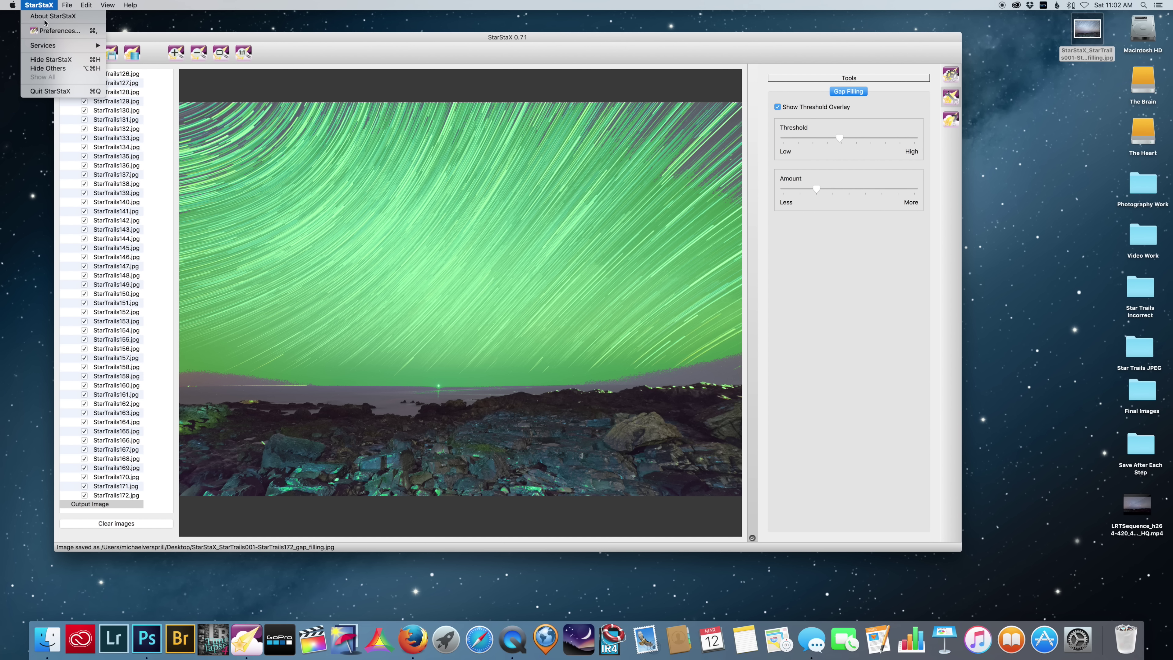
left_click(56, 91)
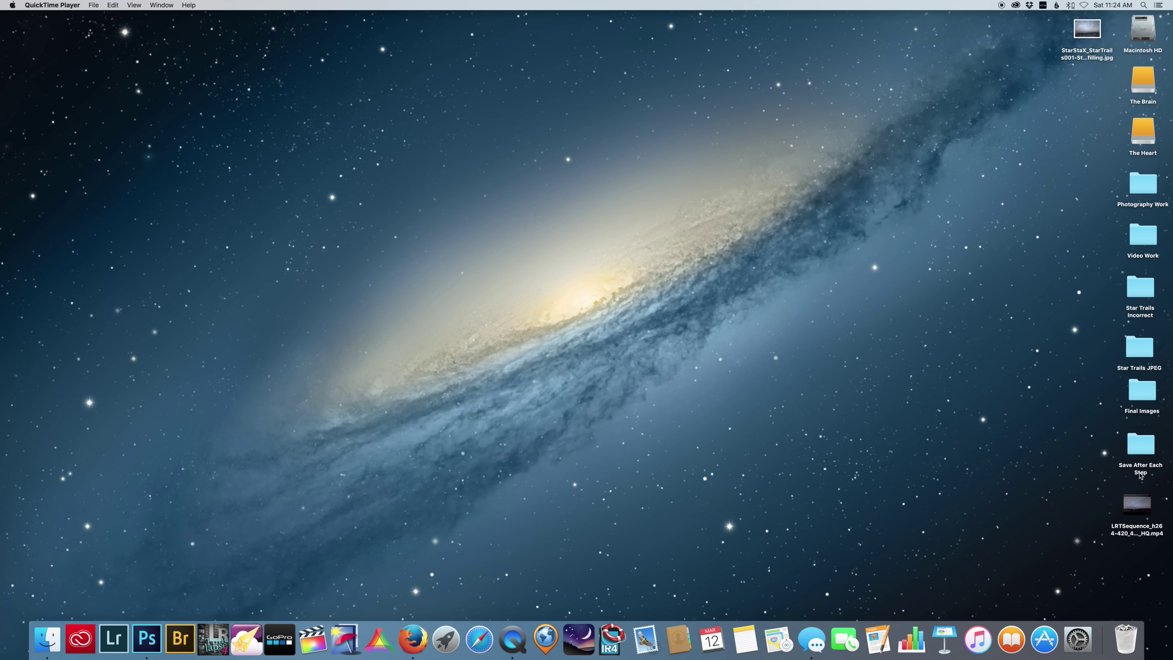
double_click(1143, 393)
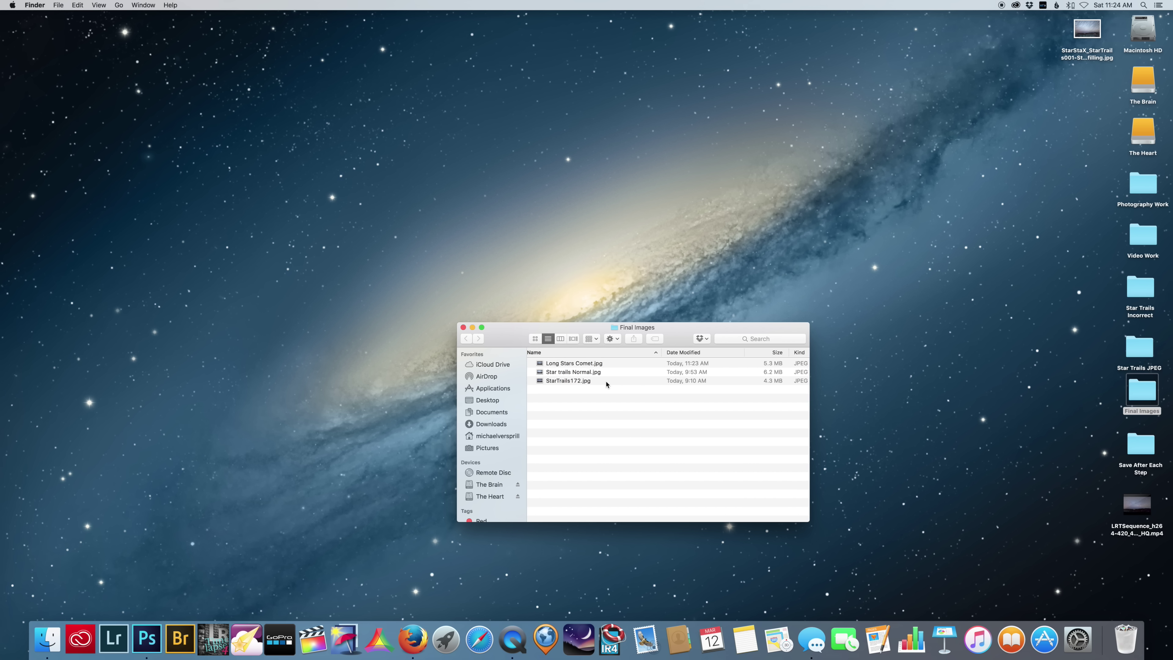
Open Long Stars Comet.jpg and StarTrails172.jpg together in Photoshop CC 2015.
left_click(609, 365)
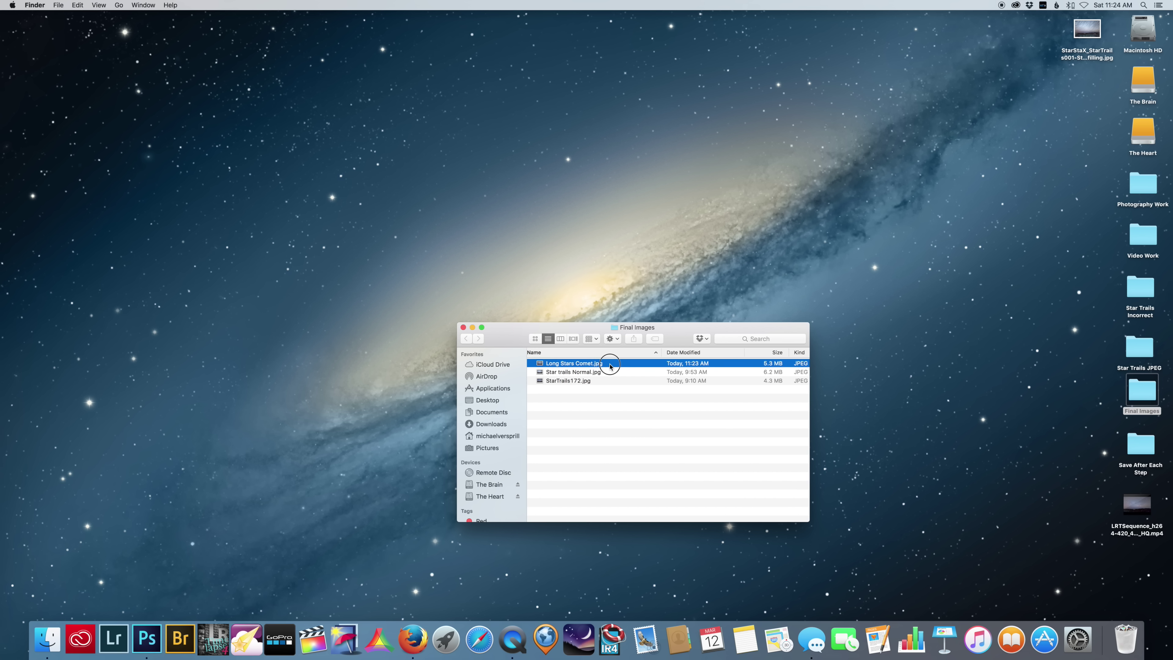
left_click(592, 381, "super")
right_click(592, 381)
mouse_move(640, 407)
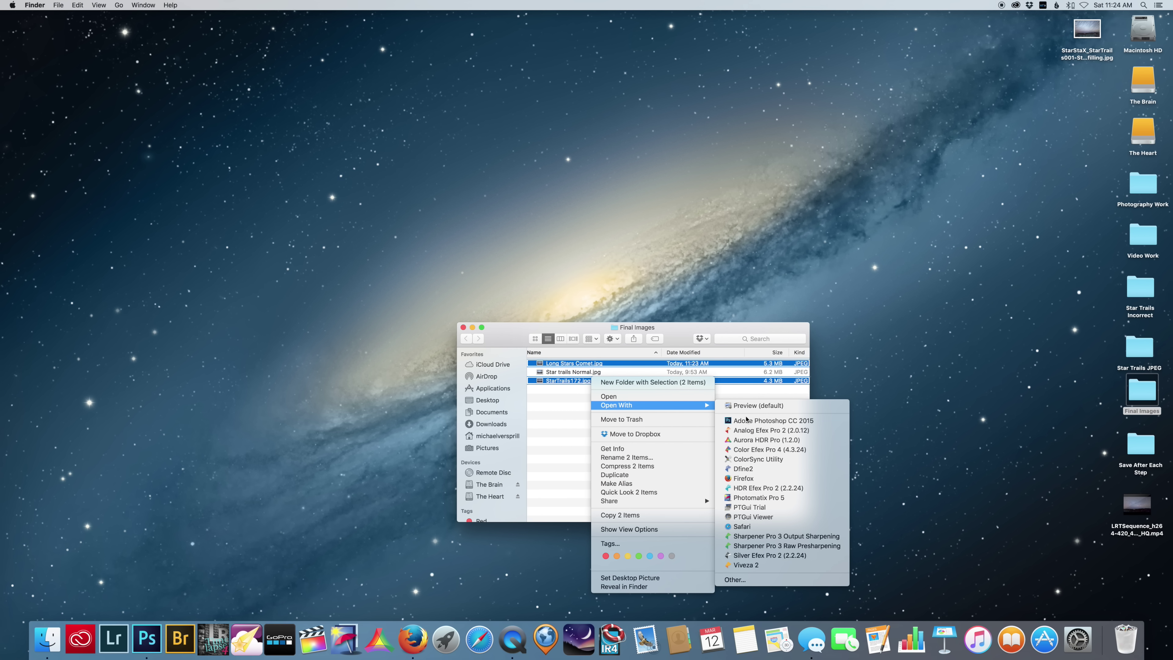
left_click(755, 420)
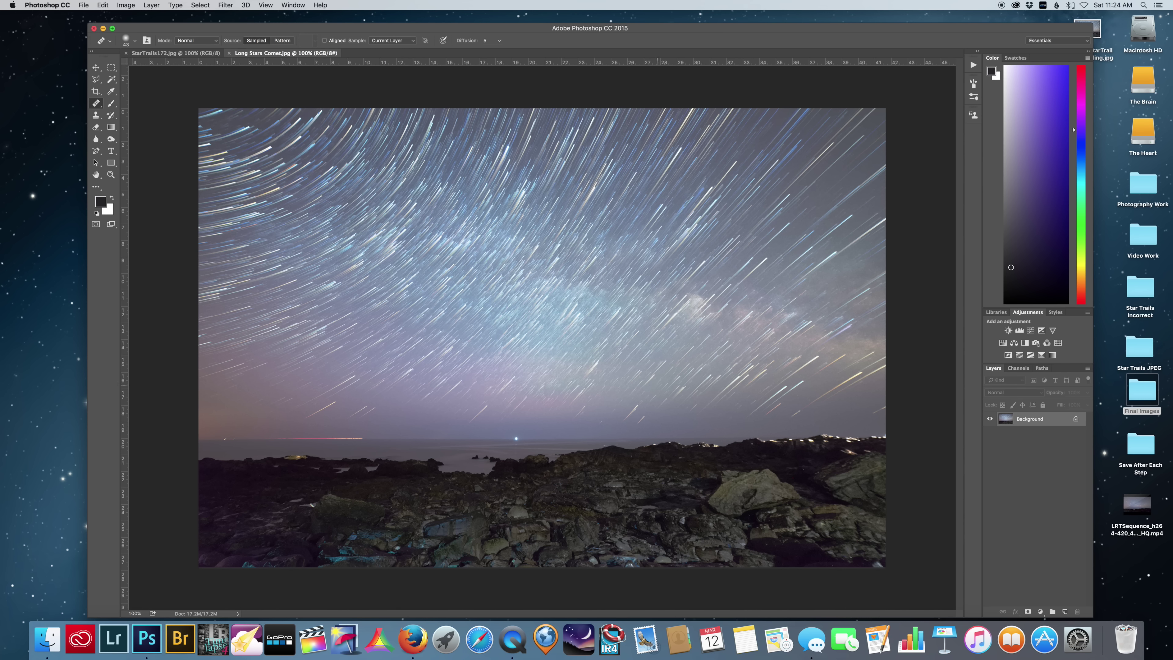
Drag Long Stars Comet onto StarTrails172 as Layer 1 and nudge it into alignment.
left_click_drag(262, 54, 303, 114)
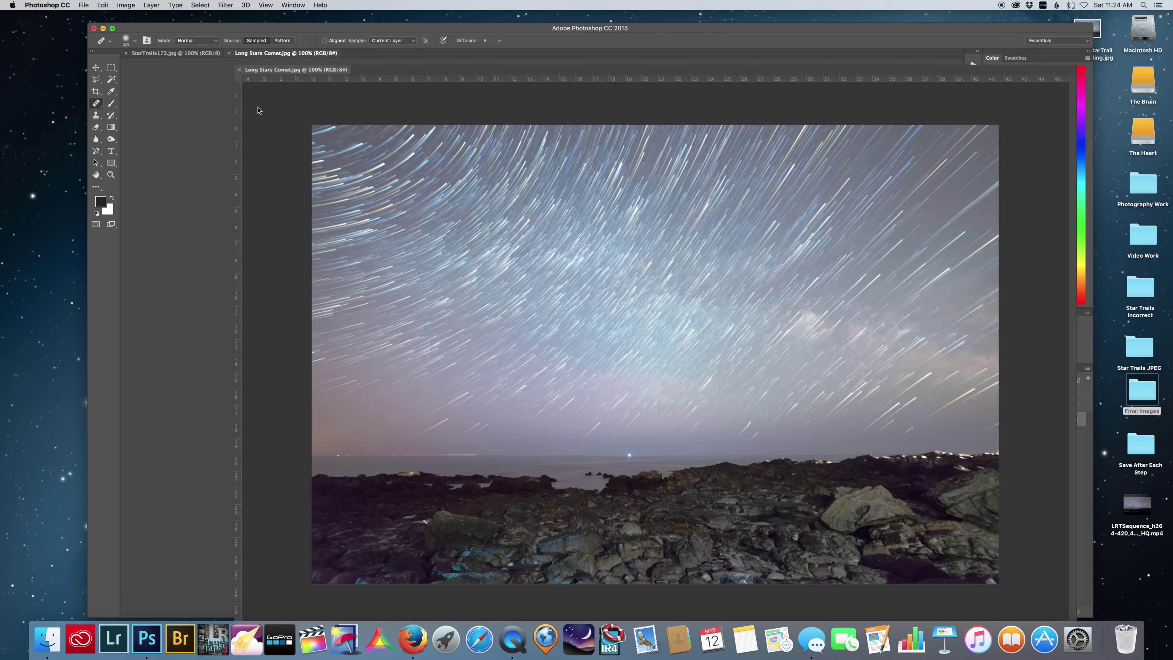
left_click(101, 69)
left_click_drag(331, 160, 221, 148)
left_click_drag(317, 172, 355, 169)
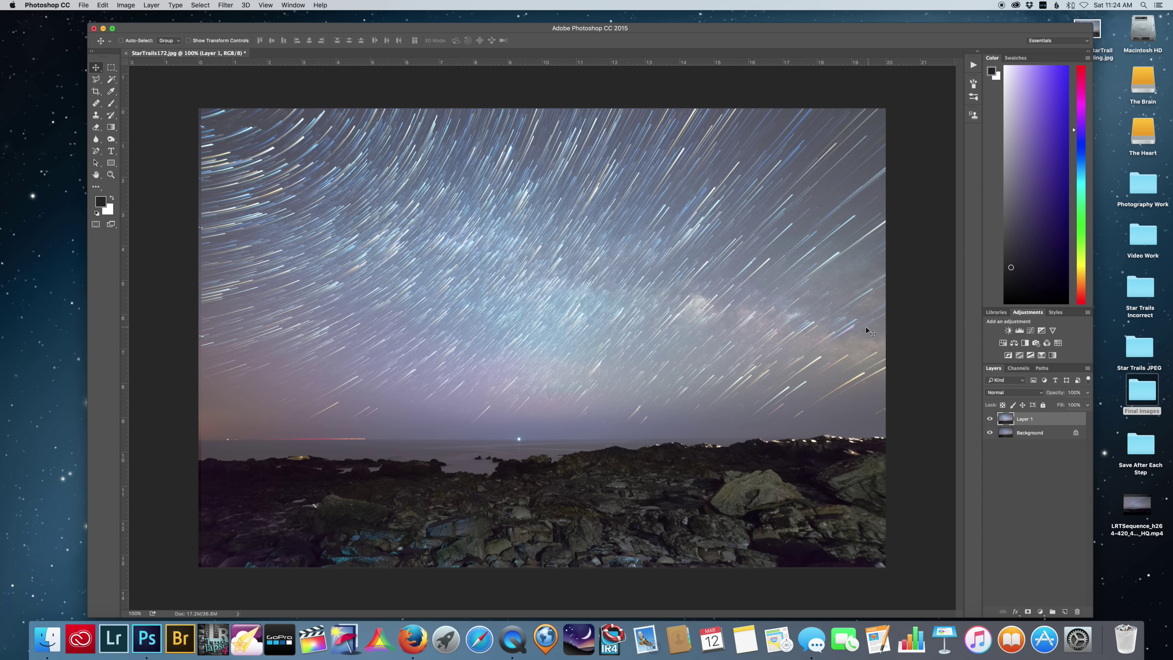
left_click(990, 419)
left_click(990, 419)
Lower Layer 1 to 71% opacity and refine its alignment, comparing with visibility toggled.
left_click(1087, 392)
left_click_drag(1086, 404, 1074, 404)
left_click_drag(864, 432, 862, 433)
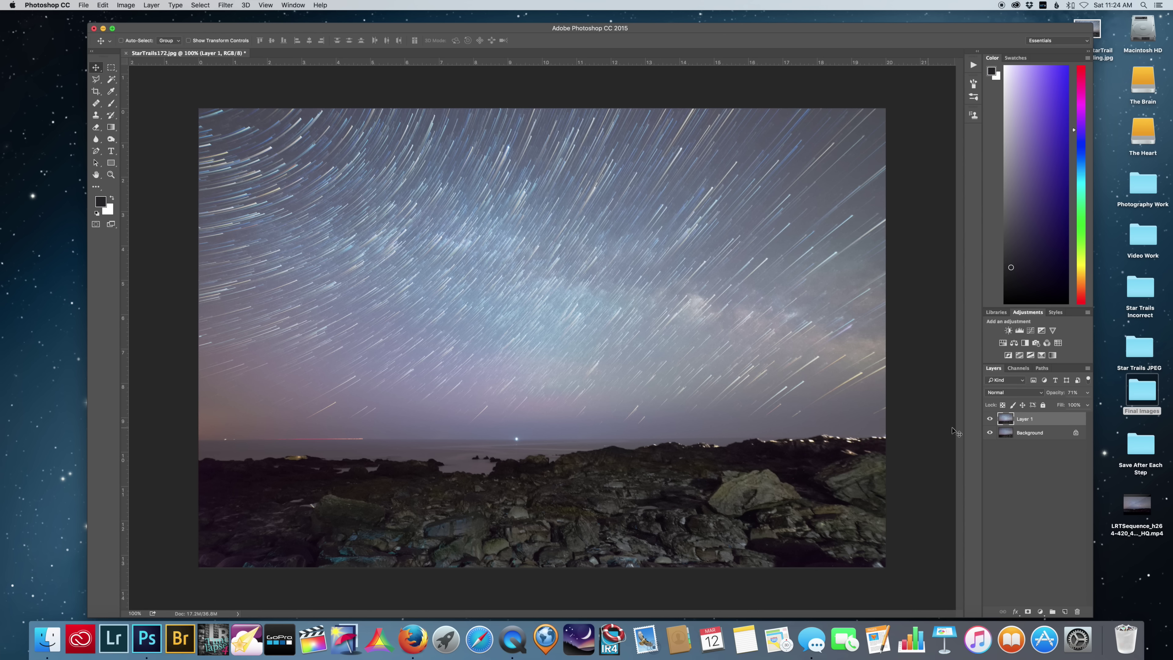
left_click(990, 420)
left_click(990, 419)
left_click_drag(837, 429, 836, 430)
left_click(990, 418)
left_click(990, 419)
left_click(852, 427)
left_click_drag(852, 427, 854, 427)
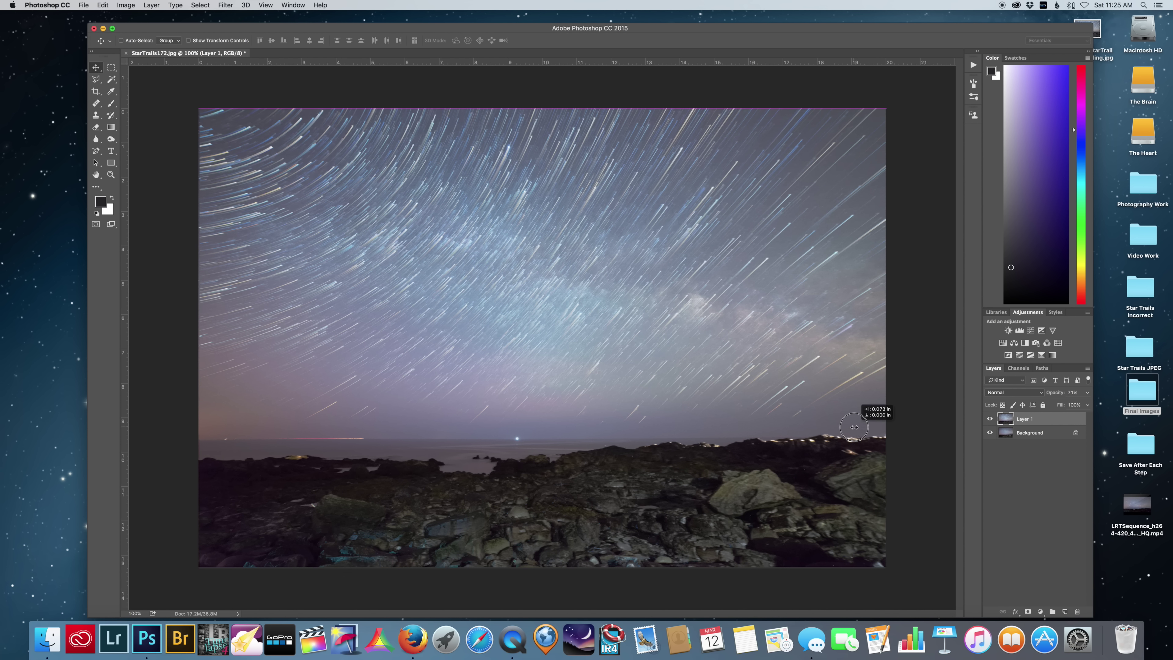
Set Layer 1 opacity to 35% and shift it slightly left for final alignment.
left_click(1087, 392)
left_click_drag(1078, 404, 1021, 405)
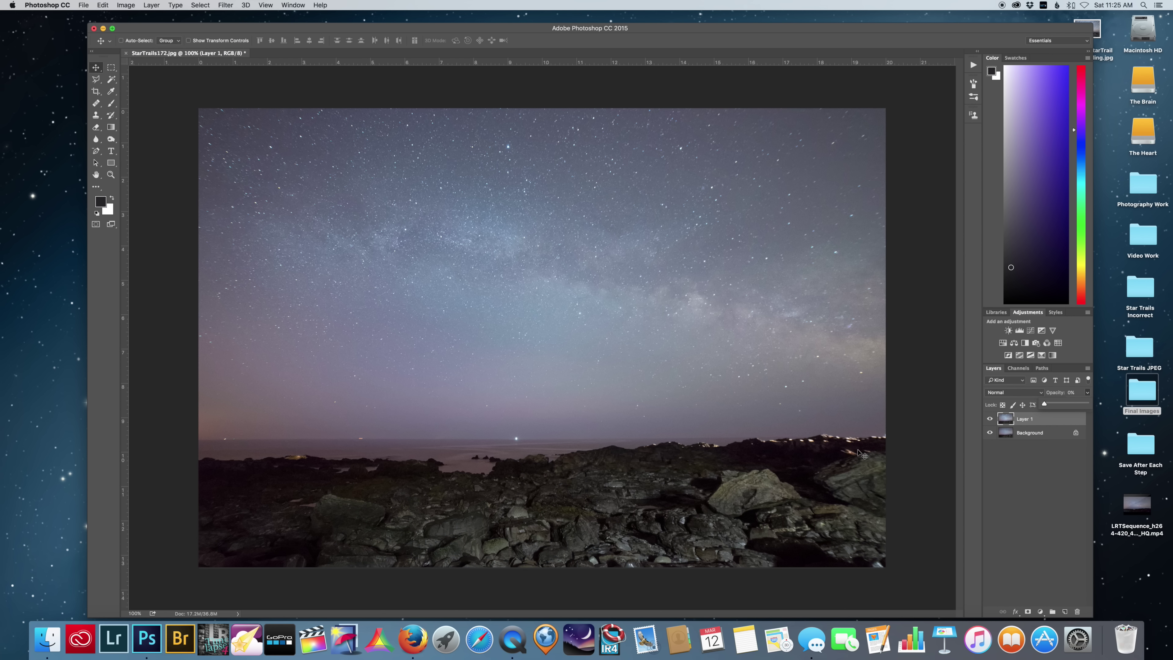
key("3")
key("5")
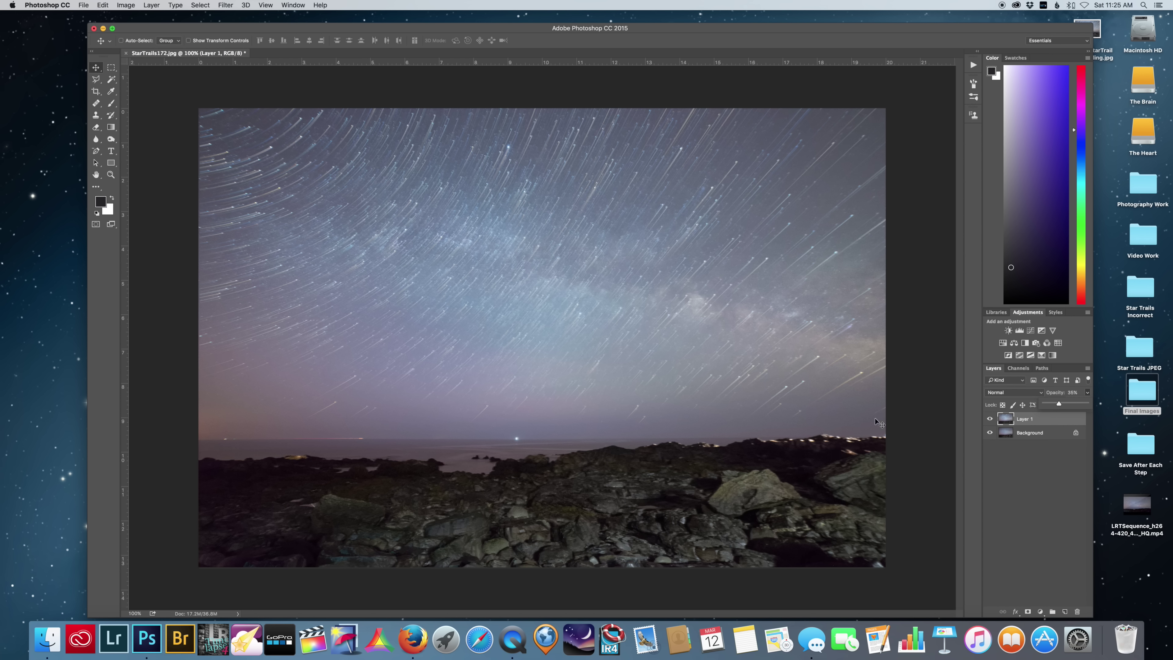
left_click(831, 447)
left_click_drag(831, 447, 831, 447)
Compare with Layer 1 hidden, then raise Layer 1 opacity back to 100%.
left_click(990, 418)
left_click(989, 419)
left_click(990, 418)
left_click(990, 419)
left_click(1088, 392)
left_click_drag(1073, 405, 1089, 409)
Select both Background and Layer 1 and duplicate them into Layer 1 copy and Background copy.
left_click(1037, 433)
left_click(1037, 421, "shift")
double_click(1047, 543)
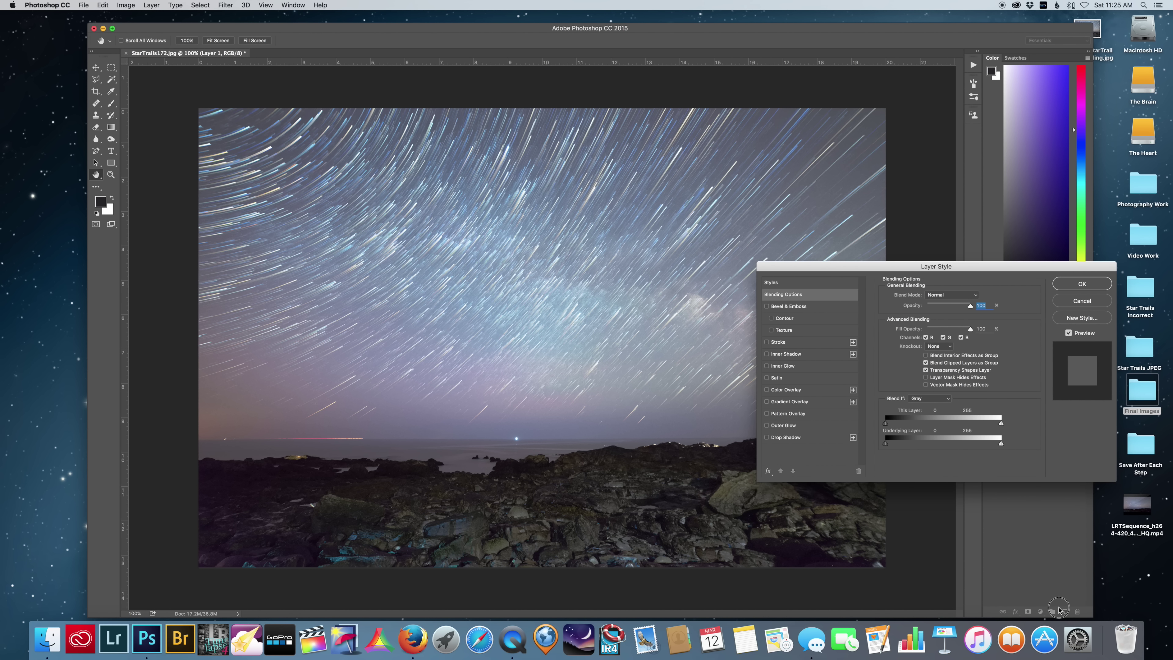
left_click(1083, 300)
left_click(1040, 434, "shift")
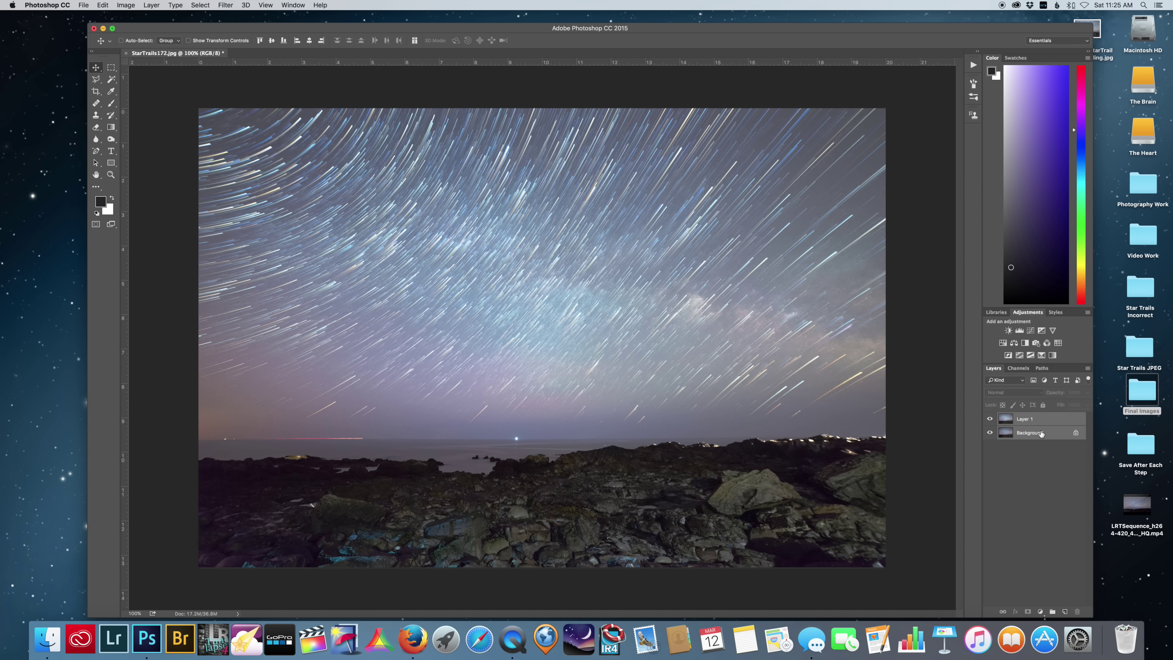
left_click_drag(1044, 421, 1065, 611)
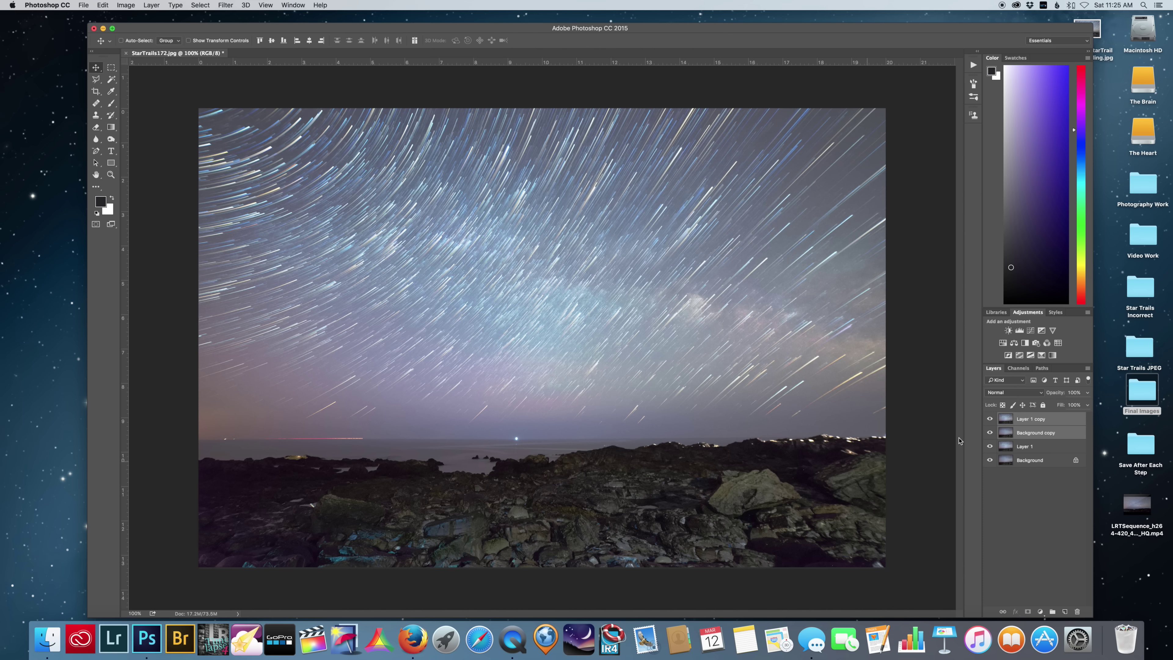
Toggle Layer 1 copy's visibility to compare, then select only Layer 1 copy.
left_click(990, 419)
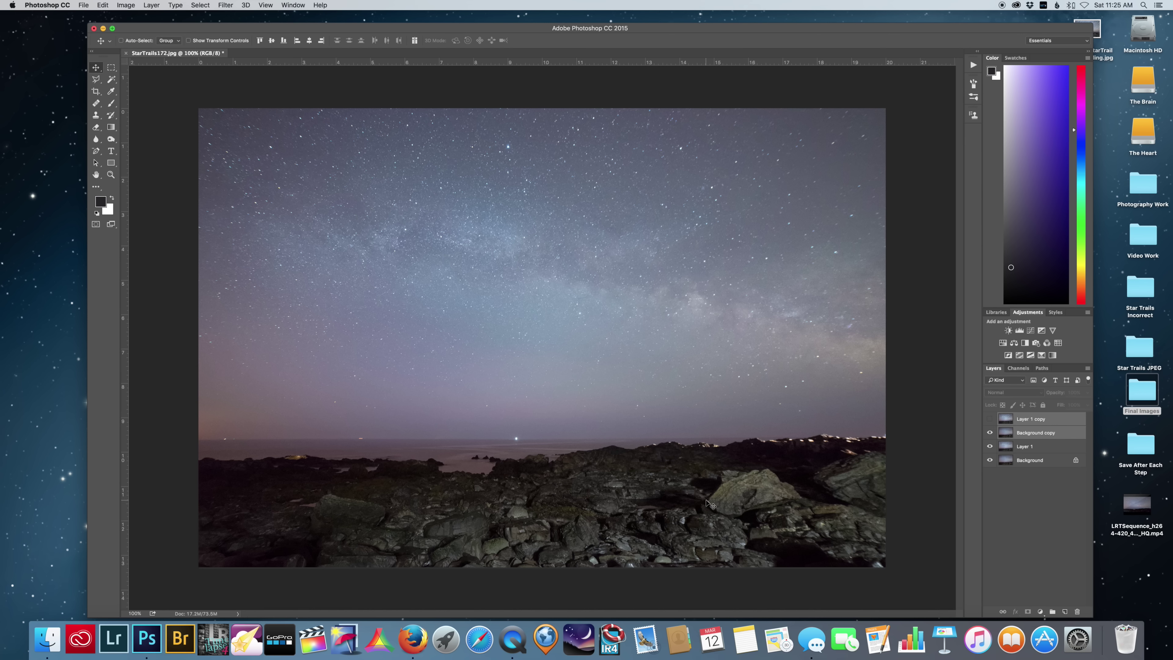
left_click(989, 419)
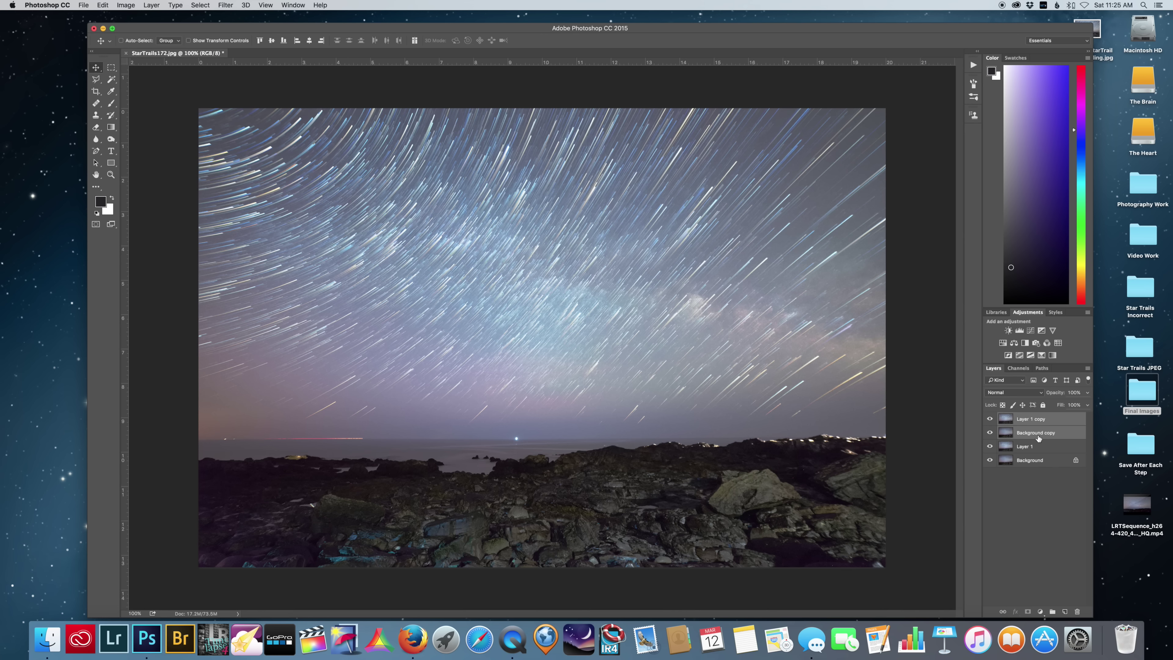
left_click(1044, 421)
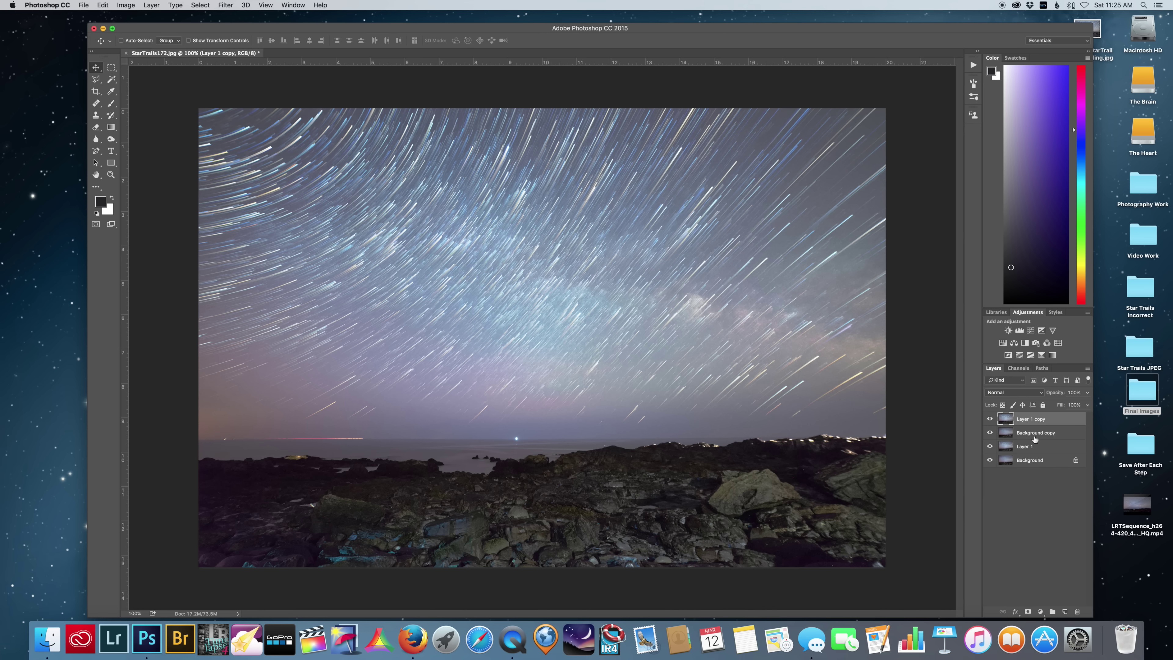
Mask Layer 1 copy with a bottom-edge-to-horizon gradient so its trails fade over the rocks.
left_click(1028, 613)
left_click(111, 163)
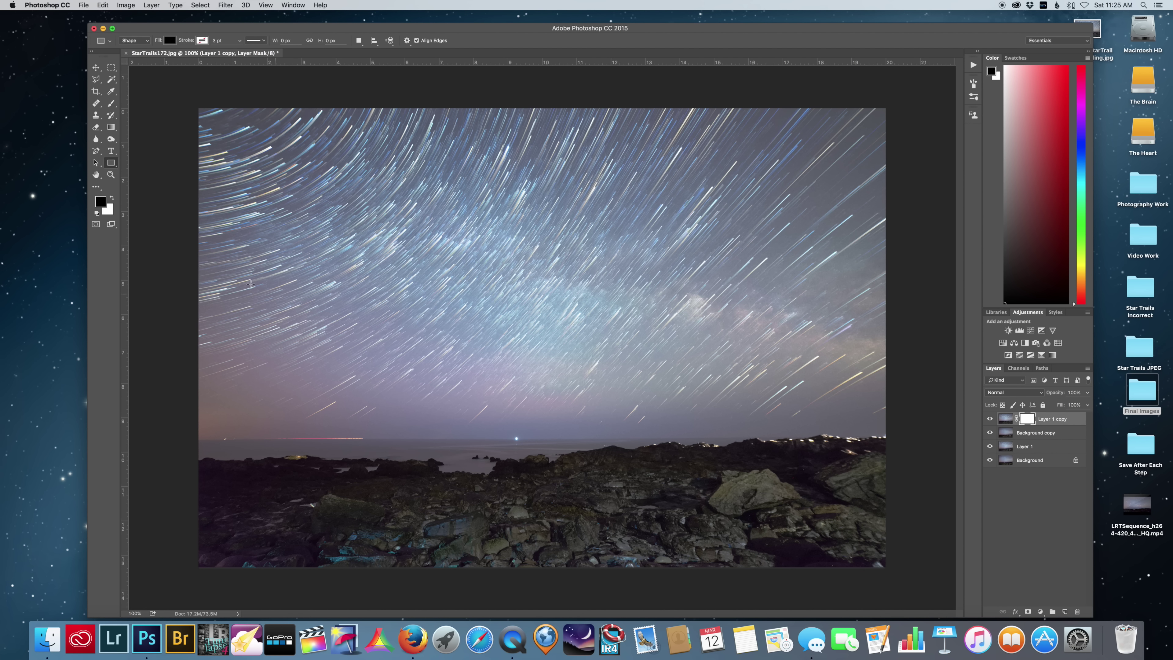
left_click(111, 127)
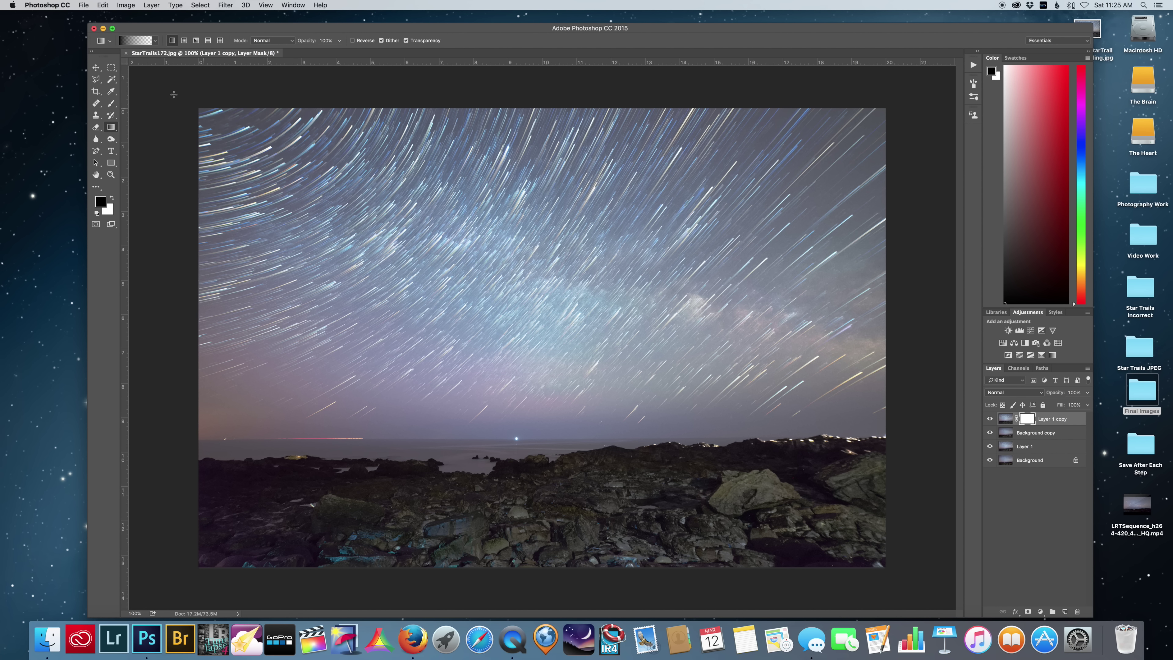
left_click_drag(541, 582, 541, 428)
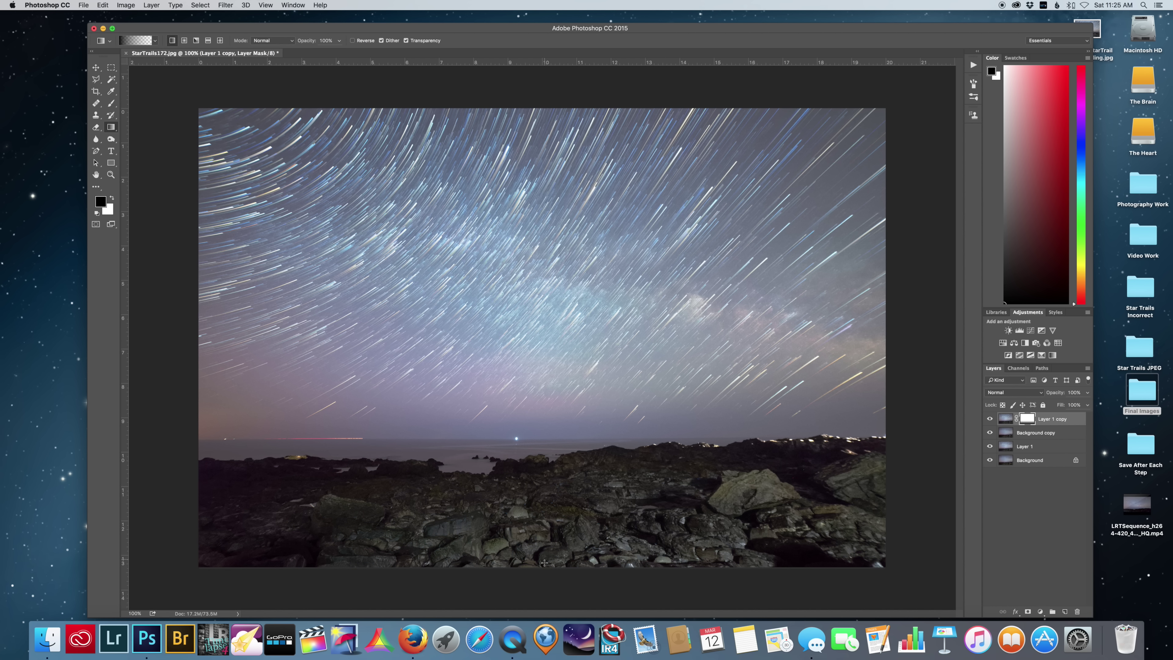
left_click_drag(545, 572, 544, 421)
left_click(111, 103)
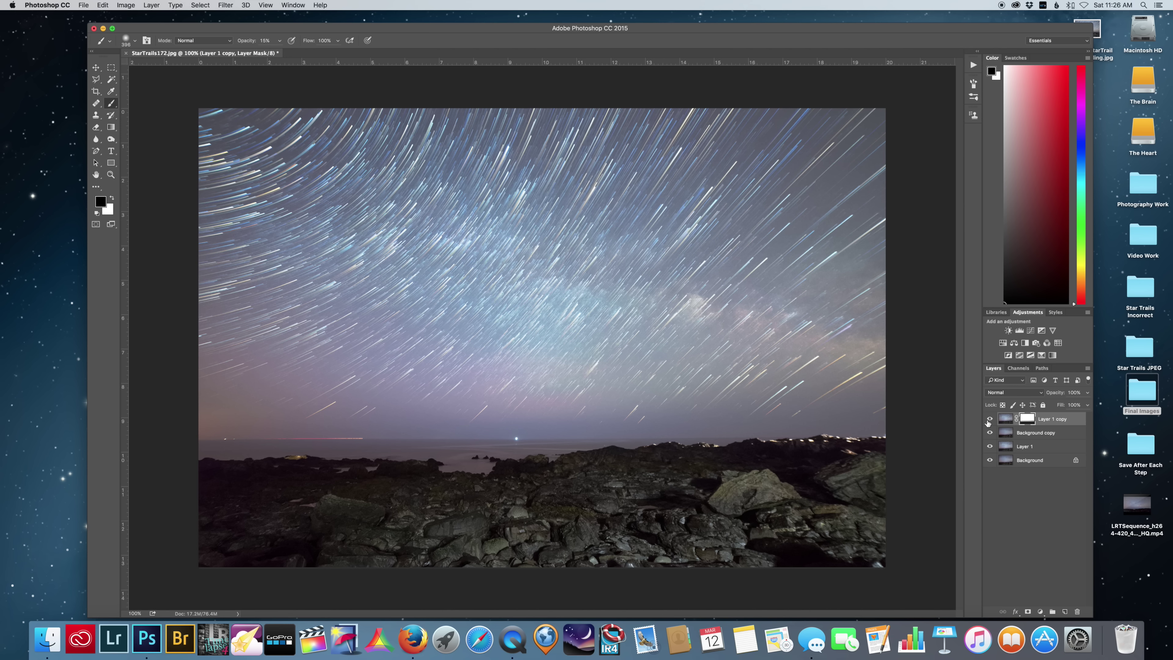
left_click(1062, 421)
Merge Layer 1 copy down, duplicate Layer 1 and Background, and move Background copy 2 to the top.
right_click(1062, 421)
left_click(1002, 492)
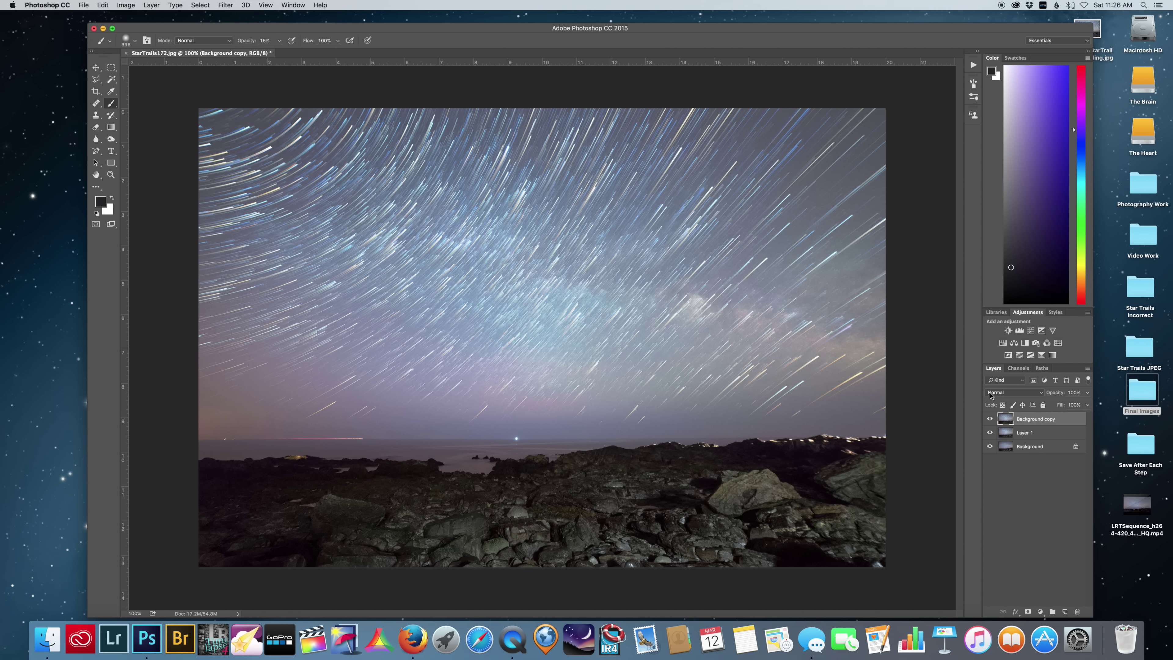
left_click_drag(1039, 435, 1064, 612)
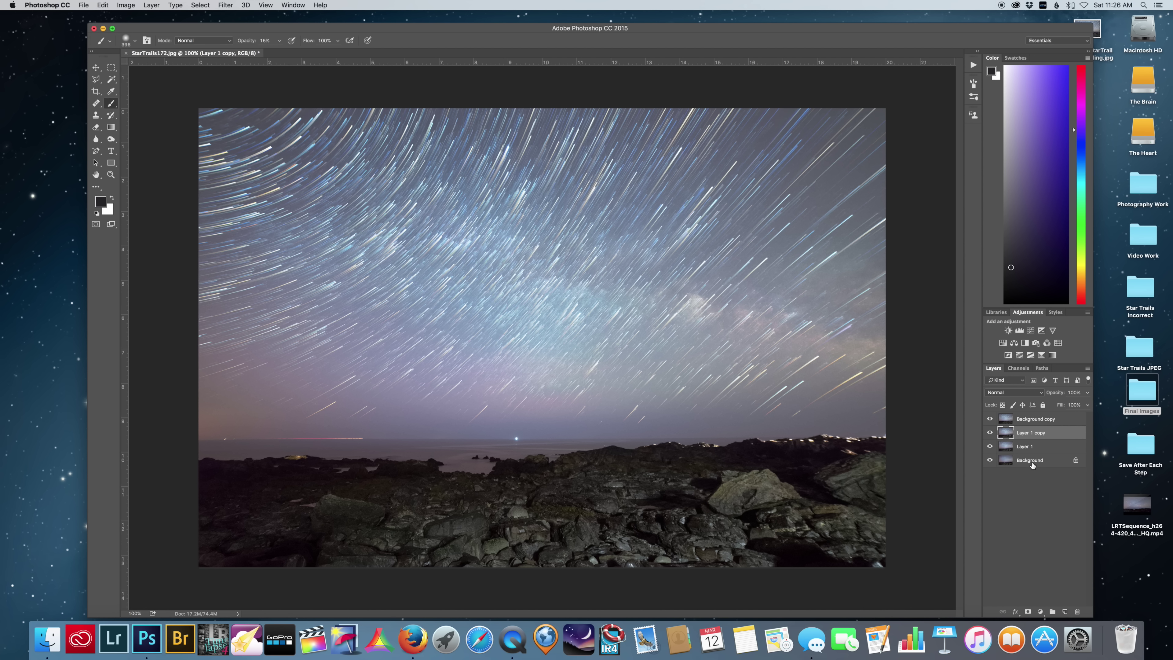
left_click_drag(1033, 463, 1065, 613)
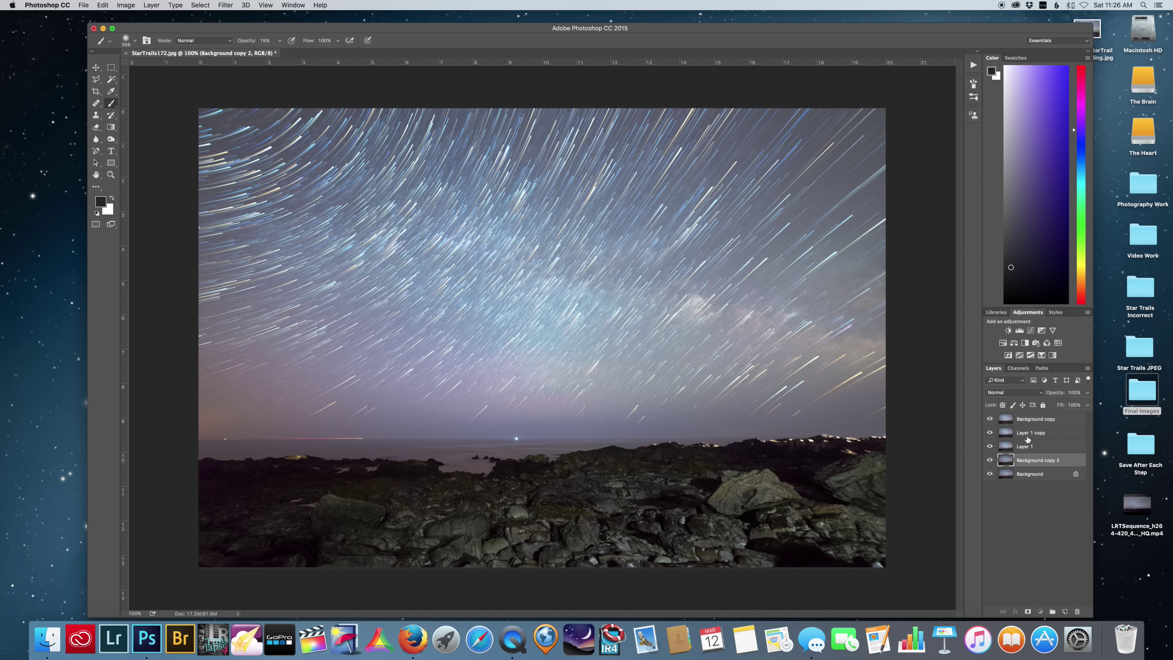
left_click_drag(1030, 460, 1025, 419)
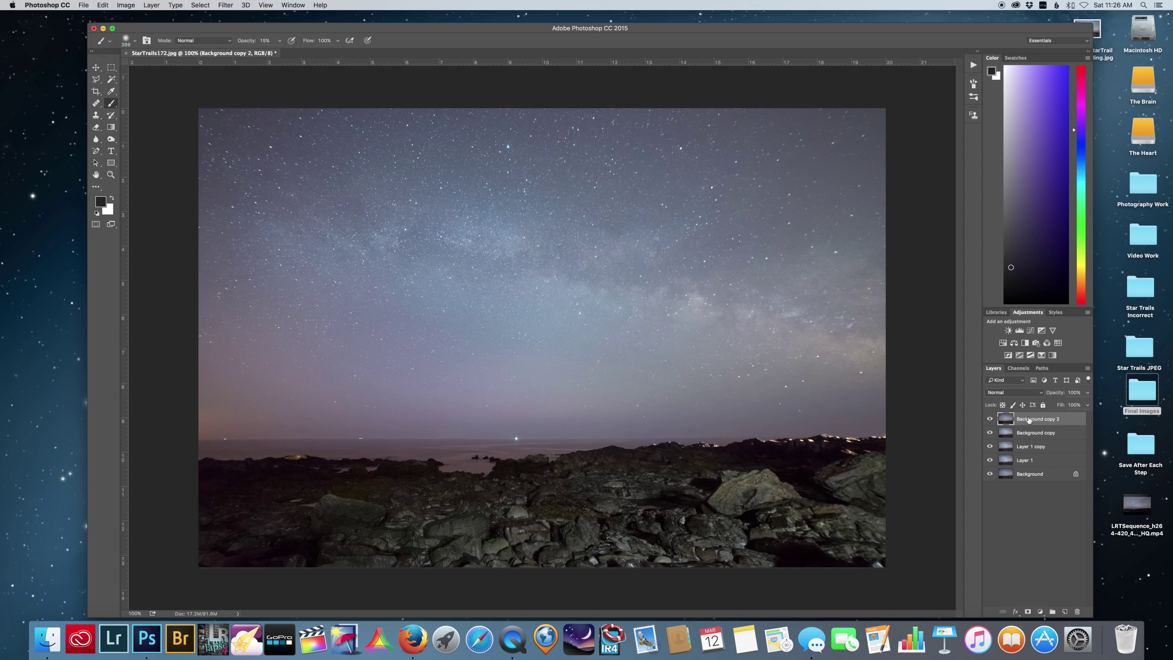
Try Hard Light, Soft Light, Overlay and Multiply blend modes on Background copy 2.
left_click(989, 419)
left_click(990, 420)
left_click(1034, 393)
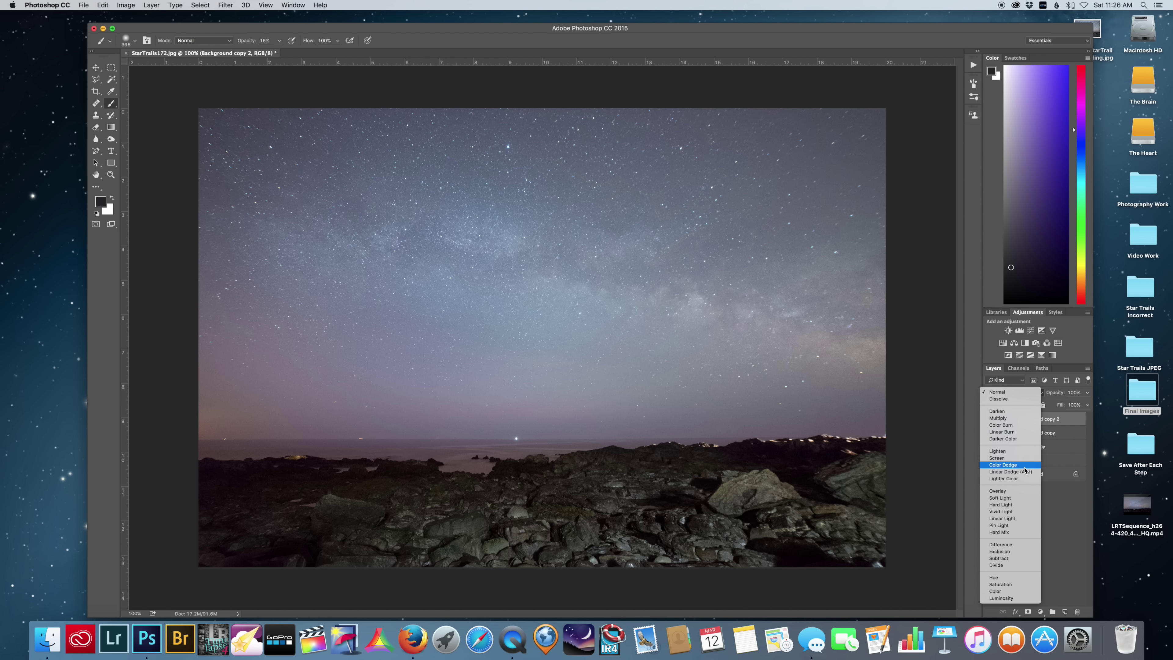
left_click(1022, 505)
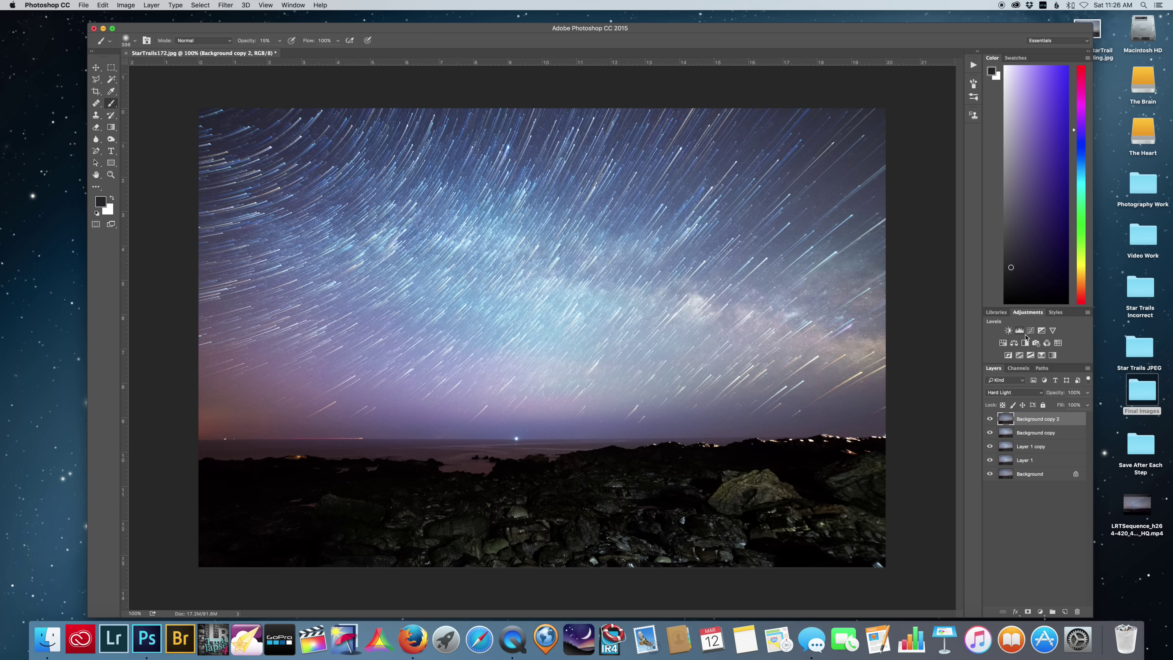
left_click(1034, 393)
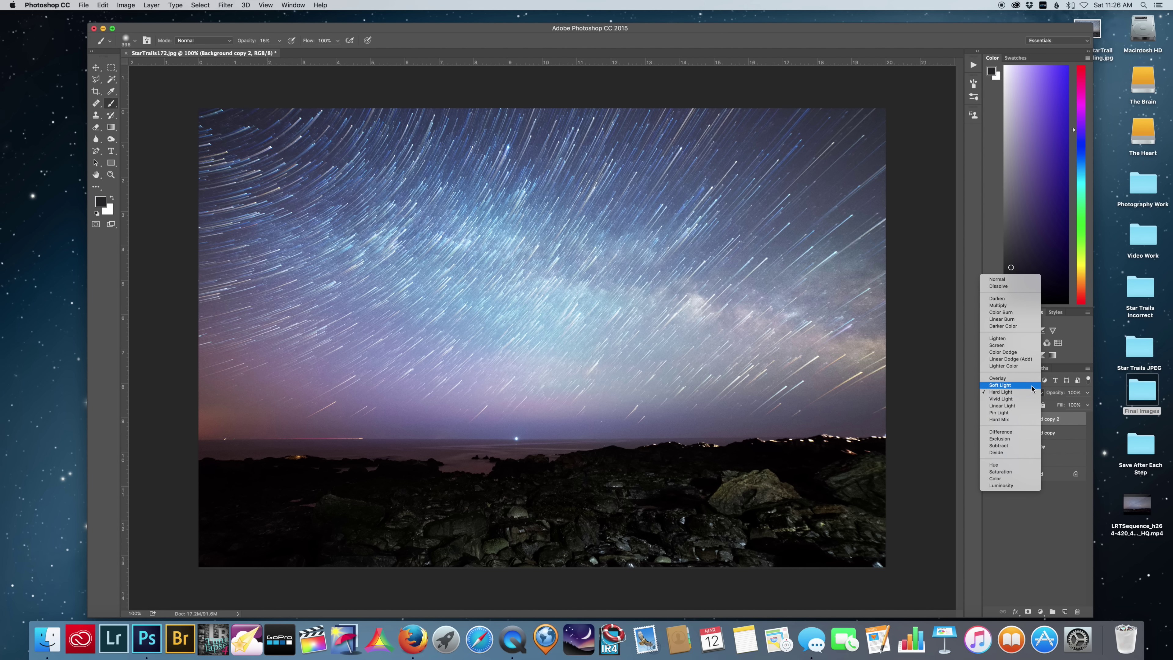
left_click(1021, 386)
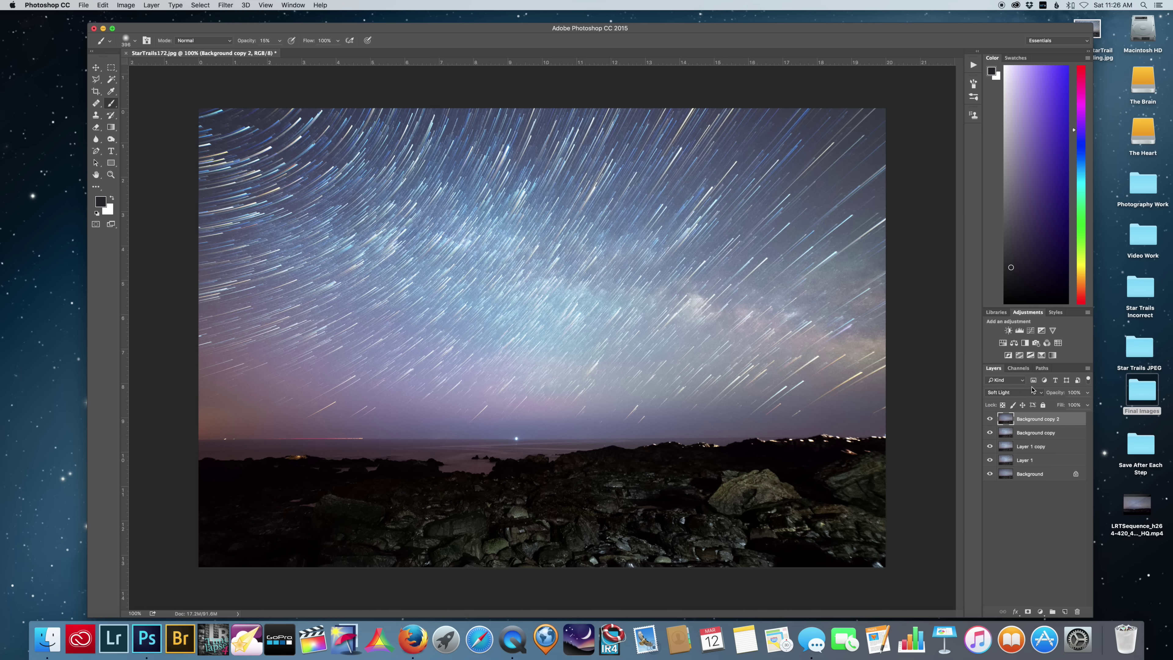
left_click(1032, 393)
left_click(1033, 386)
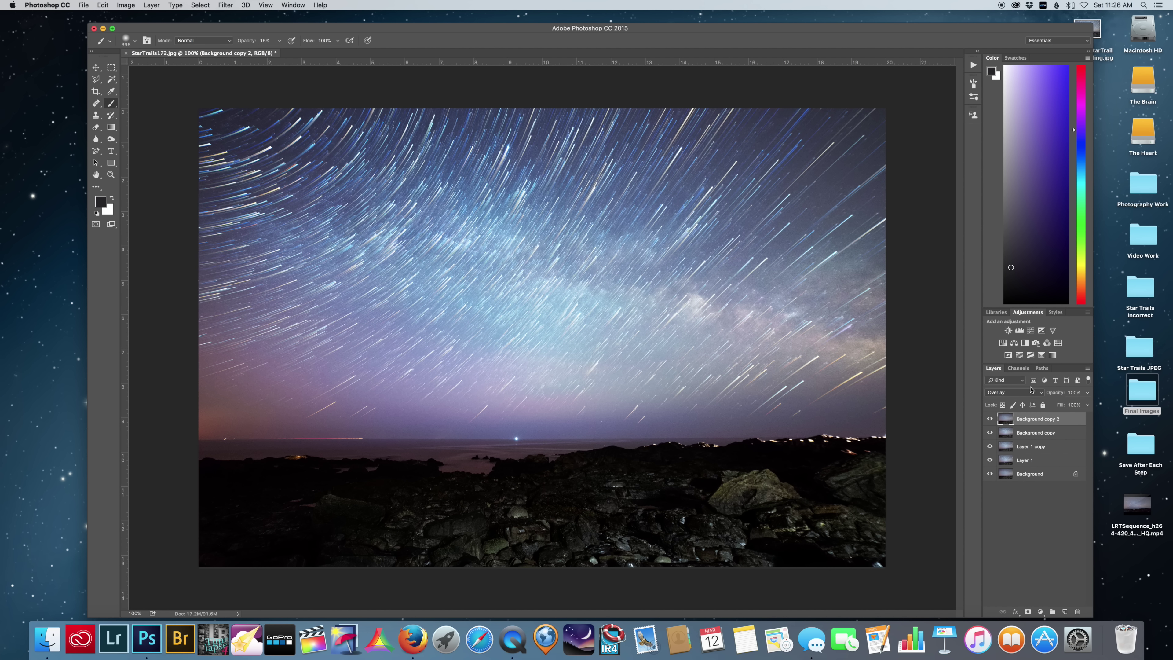
left_click(1031, 392)
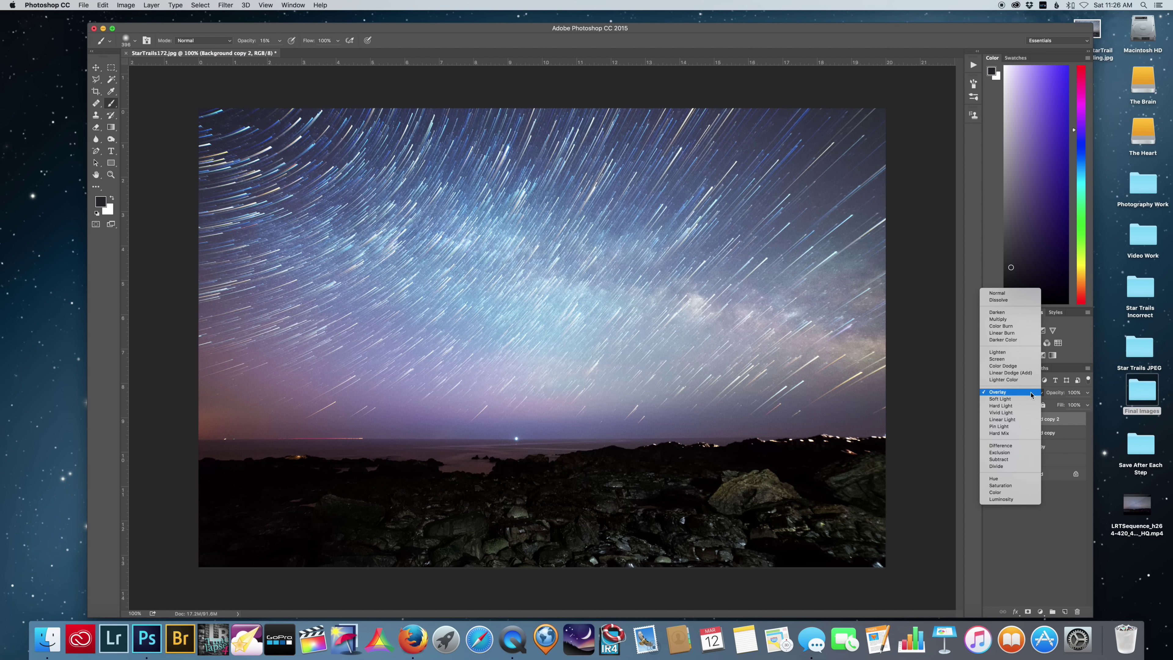
left_click(1023, 319)
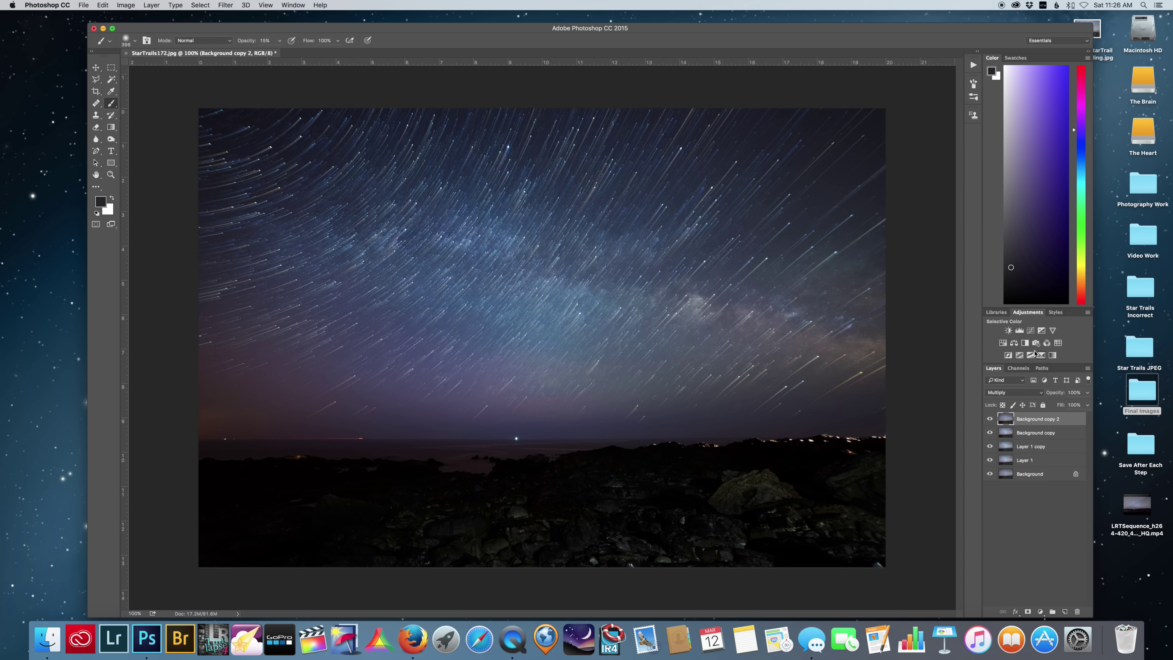
Test Multiply at 37%, then settle on Overlay blending at 71% opacity.
left_click(1089, 394)
mouse_move(1087, 403)
left_mouse_down()
mouse_move(1058, 407)
mouse_move(1088, 405)
left_mouse_up()
left_click(1021, 393)
left_click(1011, 464)
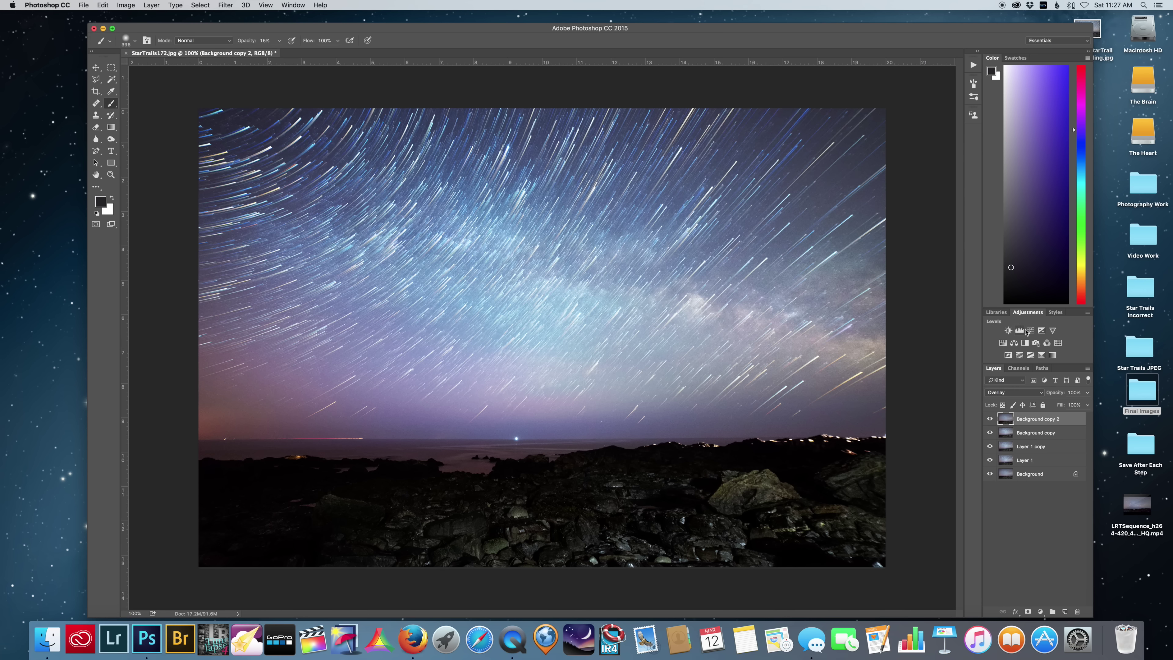
left_click(1088, 393)
left_click_drag(1086, 404, 1074, 407)
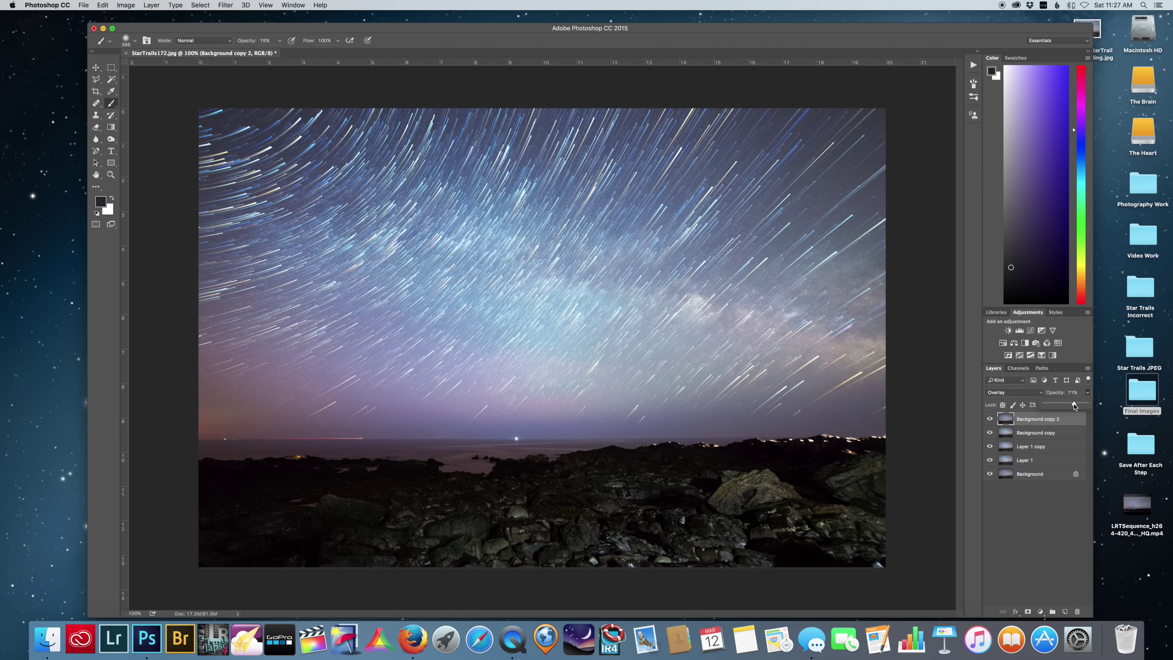
Add a white mask to Background copy 2 and paint over the foreground rocks at 49% brush opacity.
left_click(1041, 365)
left_click(1028, 611)
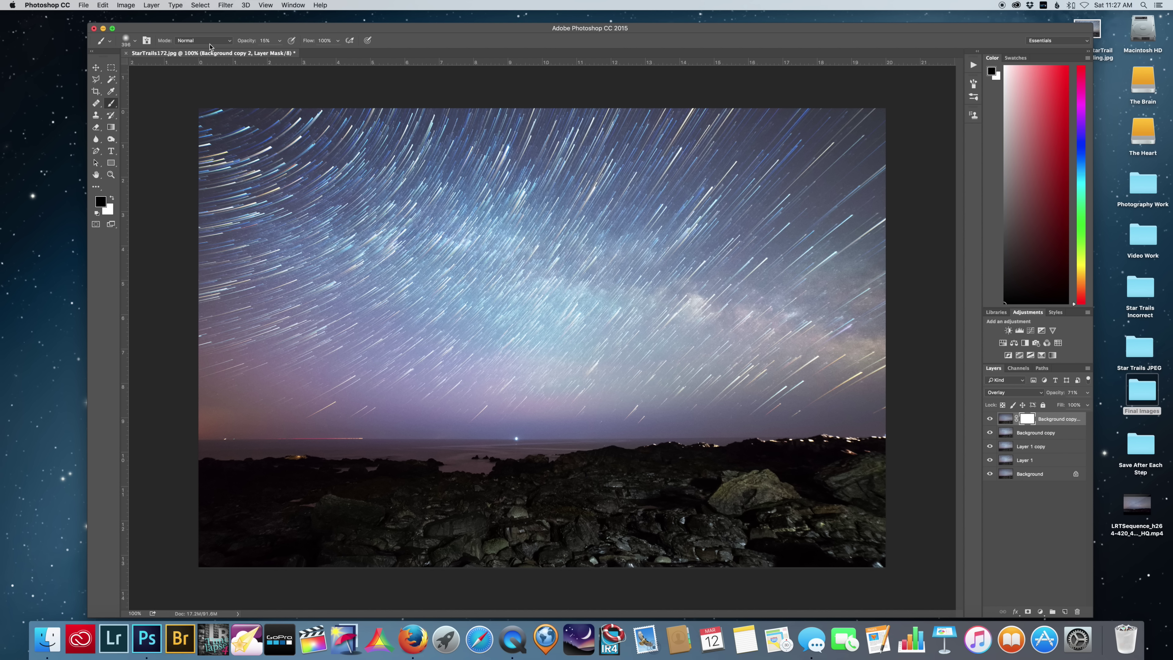
left_click(280, 42)
left_click(294, 51)
mouse_move(356, 495)
left_mouse_down()
mouse_move(400, 481)
mouse_move(717, 470)
mouse_move(855, 490)
mouse_move(149, 524)
left_mouse_up()
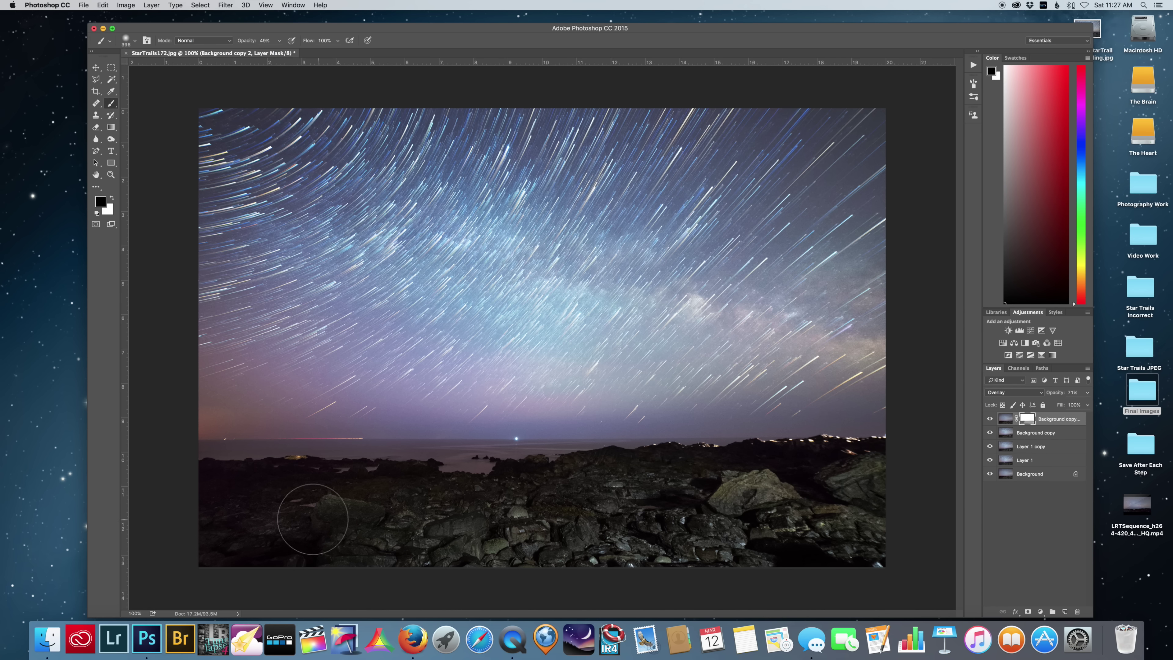
mouse_move(789, 518)
left_mouse_down()
mouse_move(655, 506)
mouse_move(423, 543)
mouse_move(781, 505)
mouse_move(843, 475)
left_mouse_up()
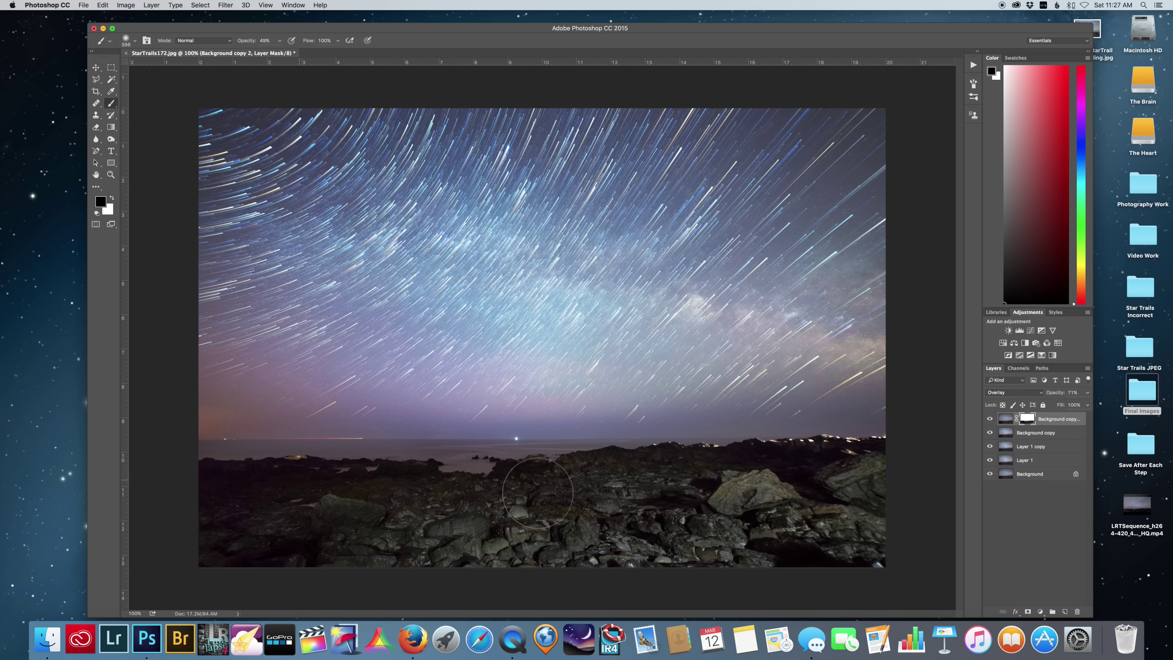
Flatten the image and duplicate the Background layer.
right_click(1059, 423)
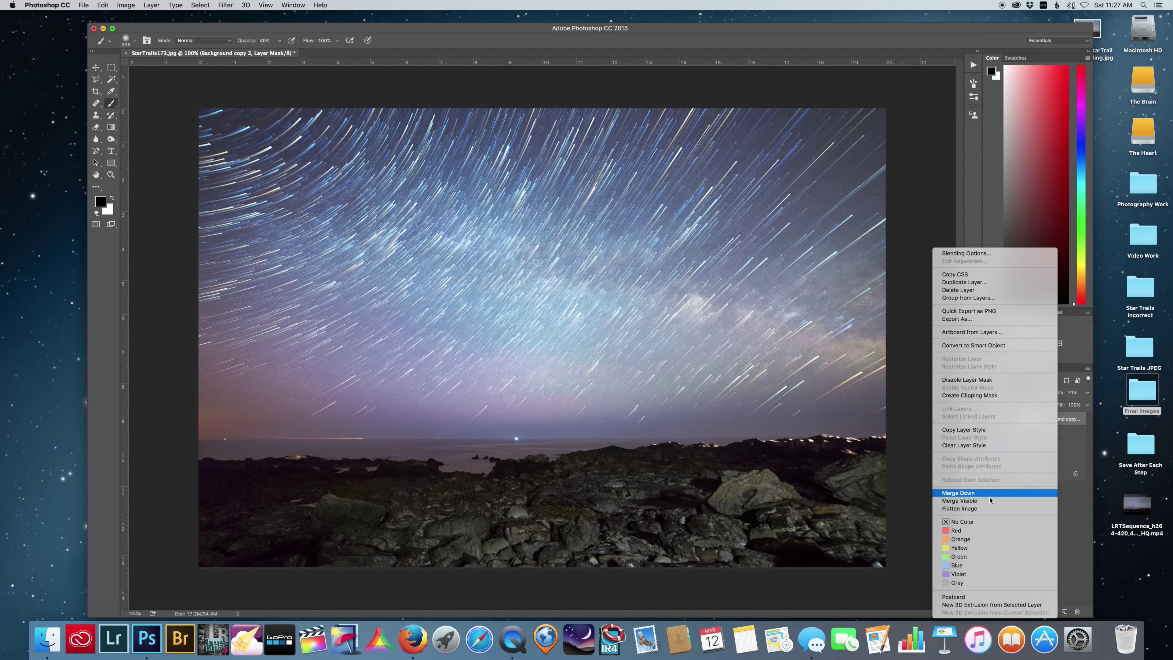
left_click(989, 509)
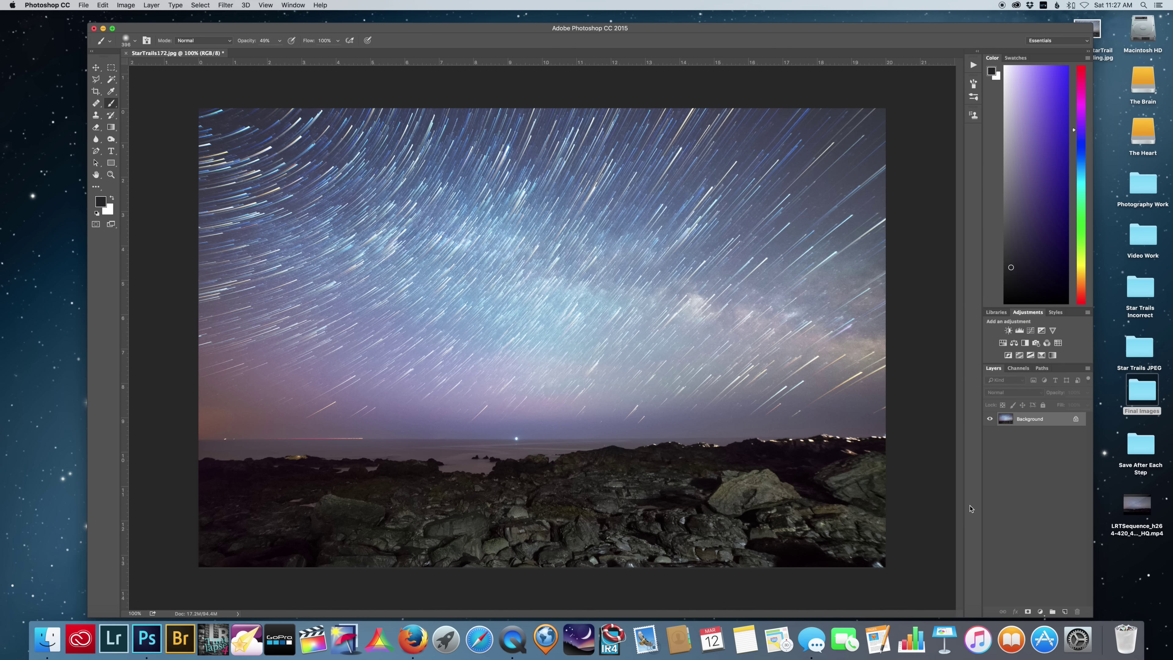
left_click_drag(1044, 423, 1064, 612)
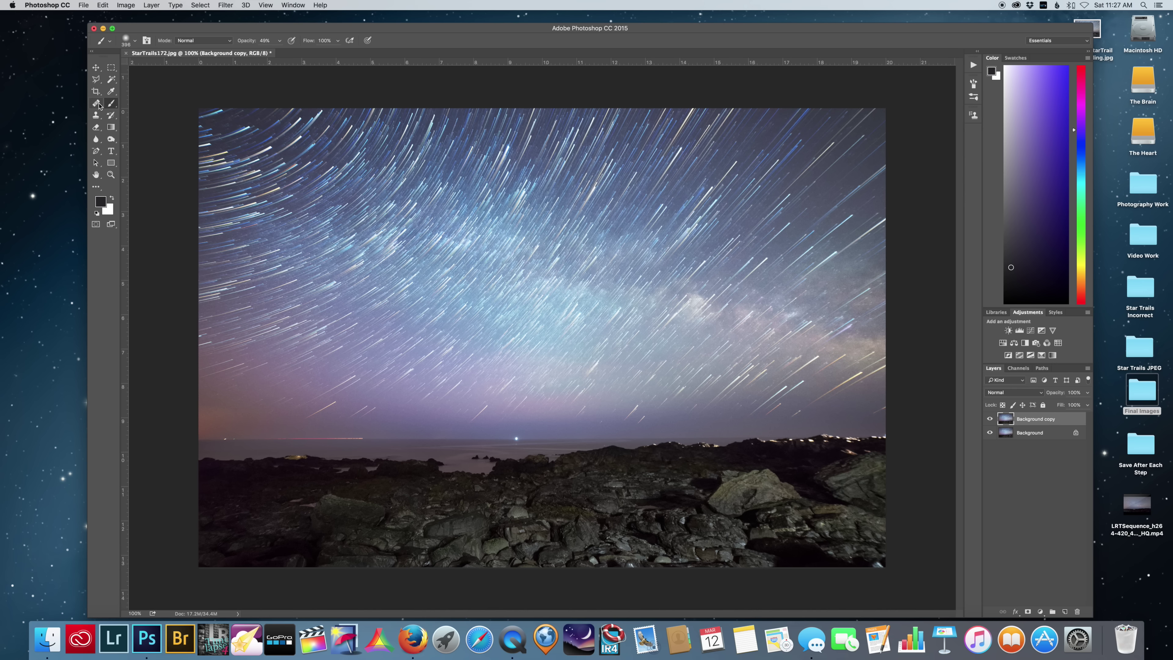
At 400% zoom, heal out the red light trail along the horizon with the Healing Brush.
left_click_drag(99, 105, 148, 112)
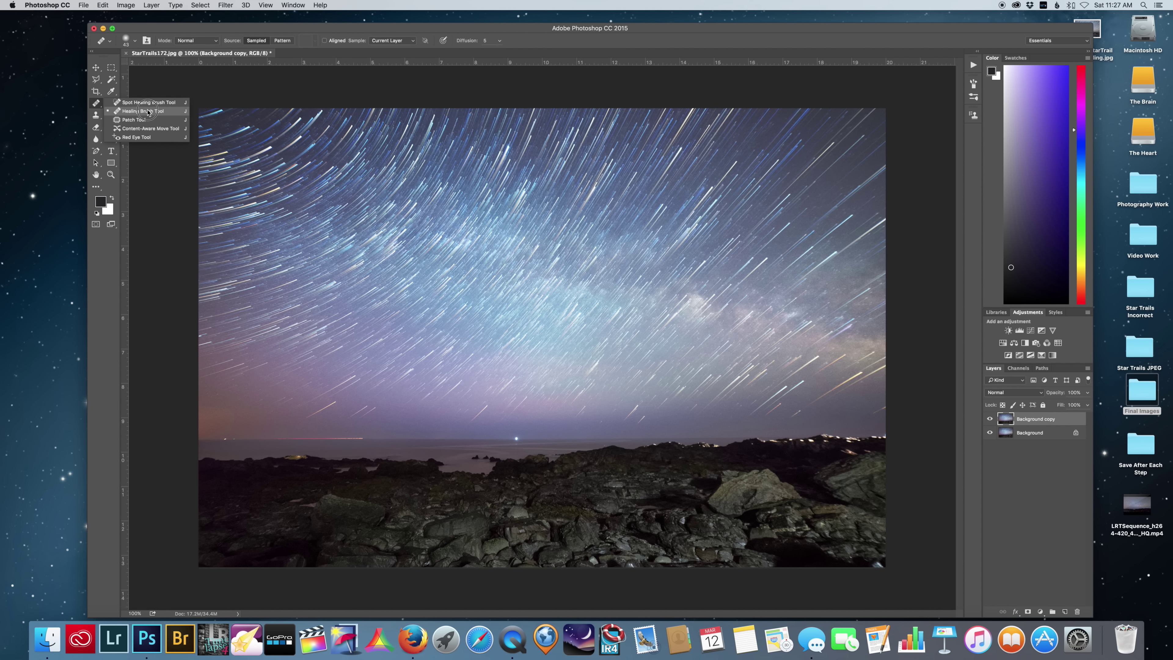
key("super+1")
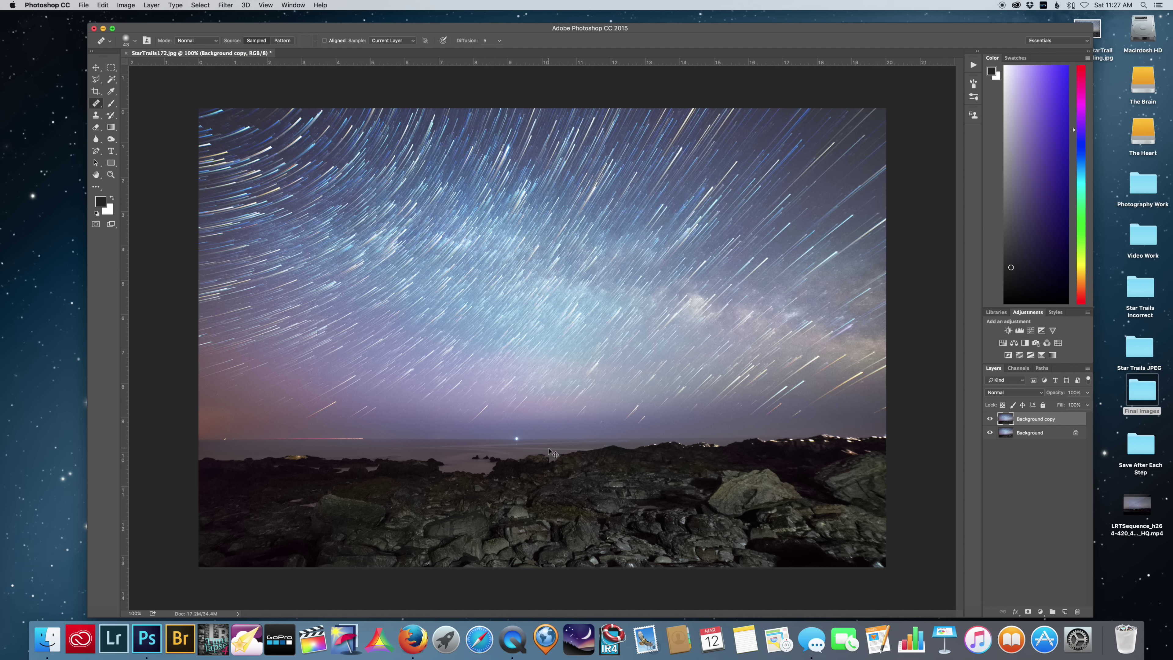
scroll(552, 453, "up", 3)
key("bracketleft")
key("bracketleft")
key("bracketleft")
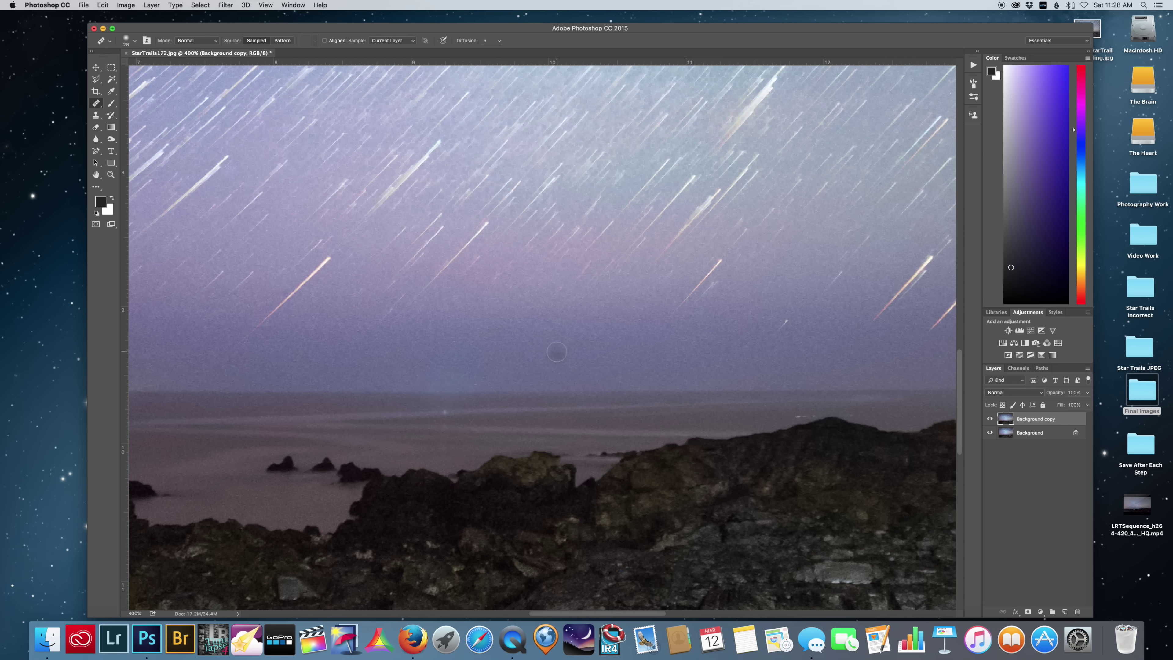
scroll(557, 353, "left", 10)
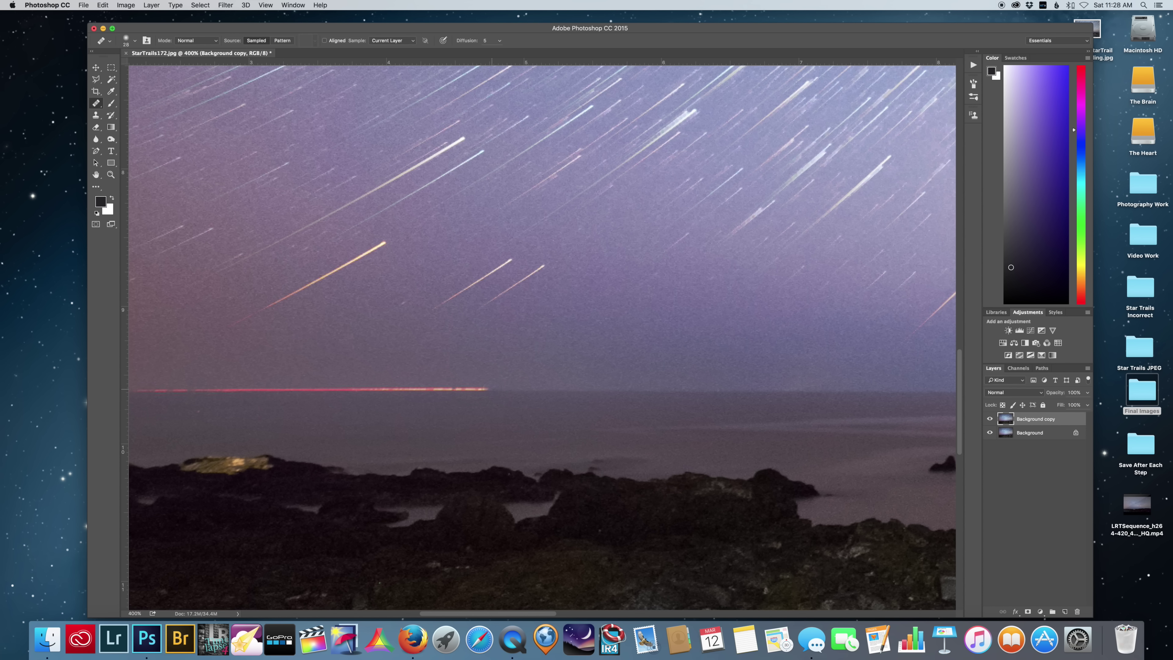
left_click_drag(485, 389, 434, 389)
left_click_drag(498, 391, 351, 393)
scroll(505, 362, "left", 5)
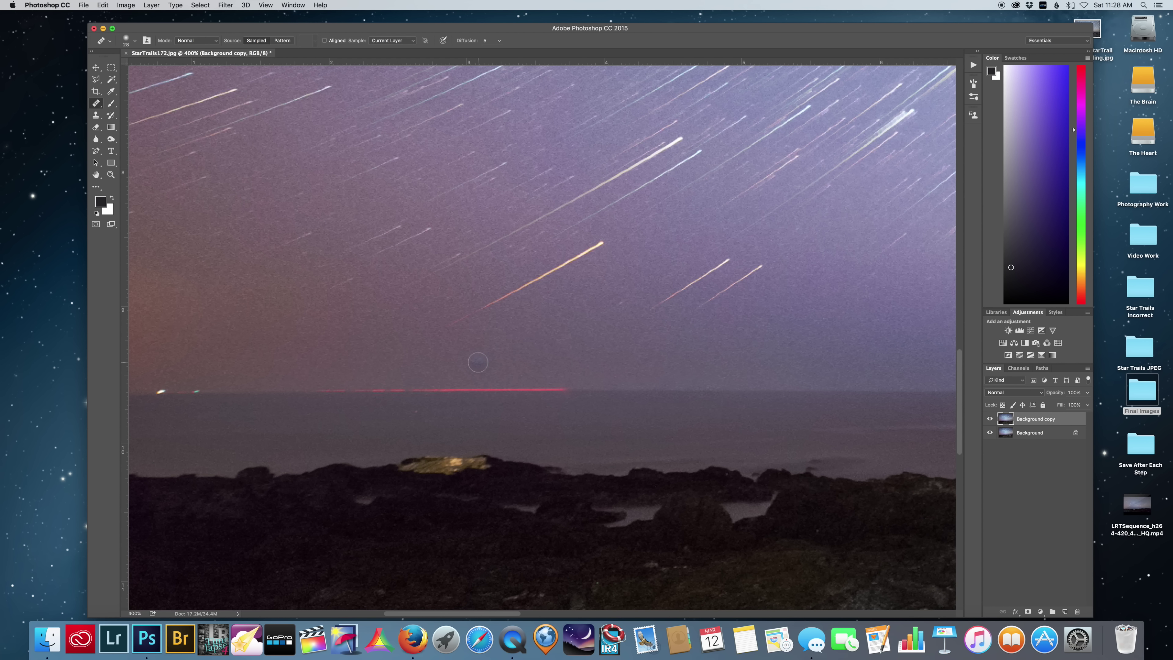
scroll(479, 362, "left", 3)
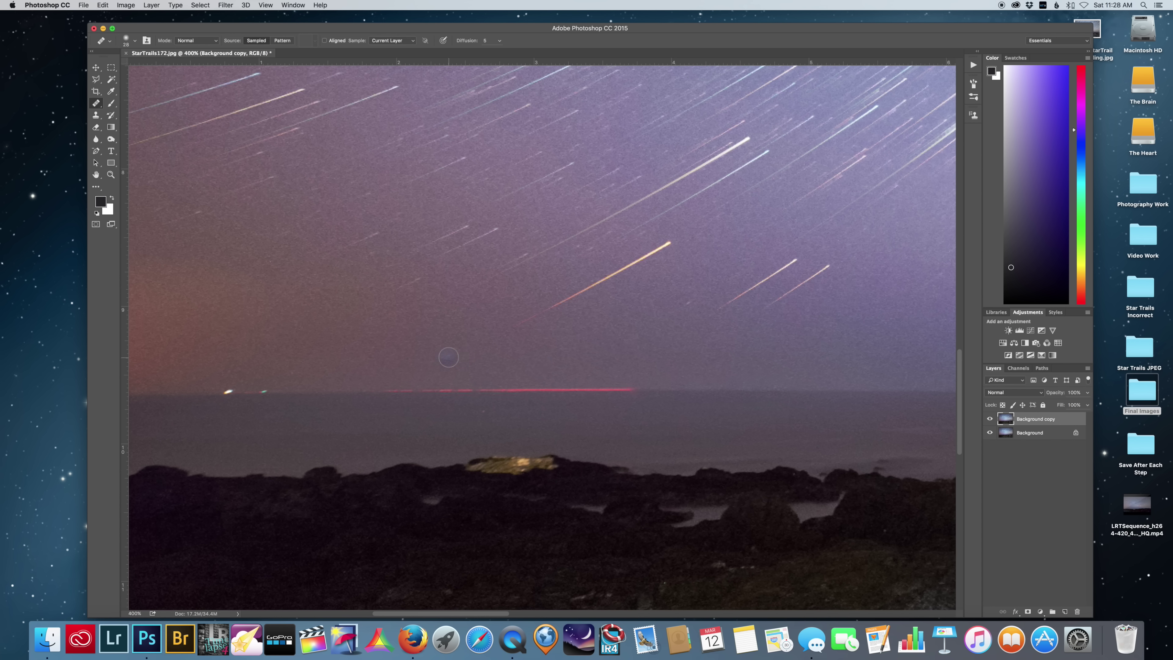
left_click(325, 393, "alt")
left_click_drag(376, 391, 579, 392)
left_click_drag(650, 389, 523, 390)
Heal the small horizon lights and a sky blemish, then zoom to 100%.
left_click(173, 392, "alt")
left_click_drag(219, 393, 310, 393)
left_click(272, 393)
left_click(292, 268)
key("super+1")
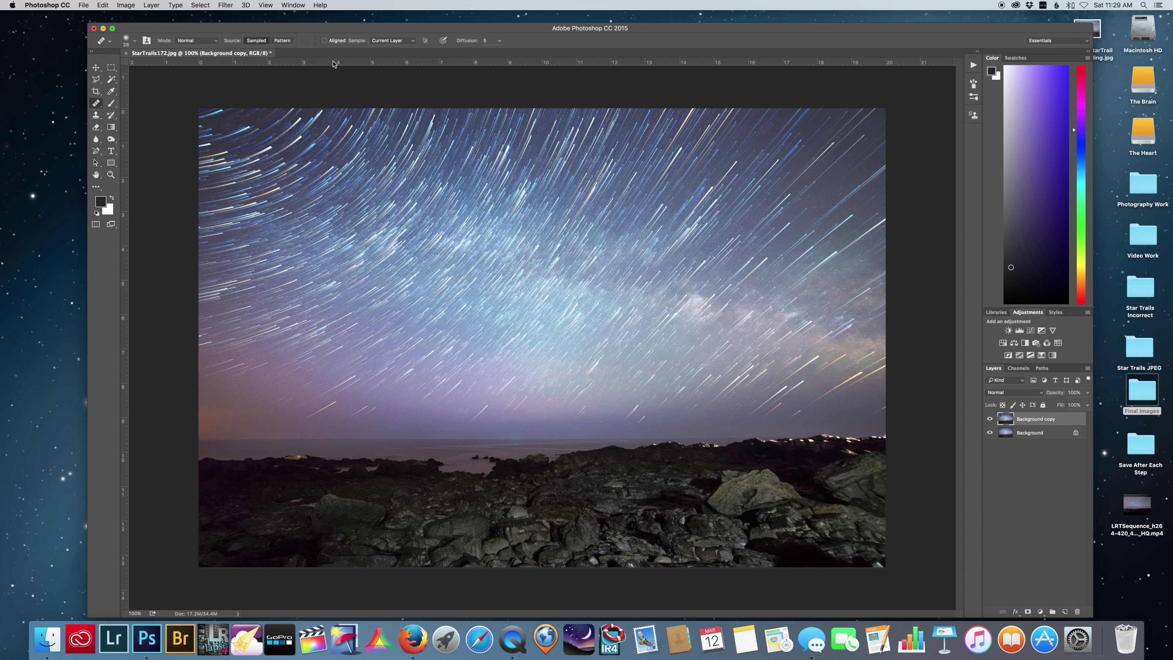
Check the horizon with a temporary guide, remove it, and flatten the image.
left_click_drag(334, 64, 430, 439)
left_click(95, 67)
left_click_drag(160, 439, 236, 62)
right_click(1052, 435)
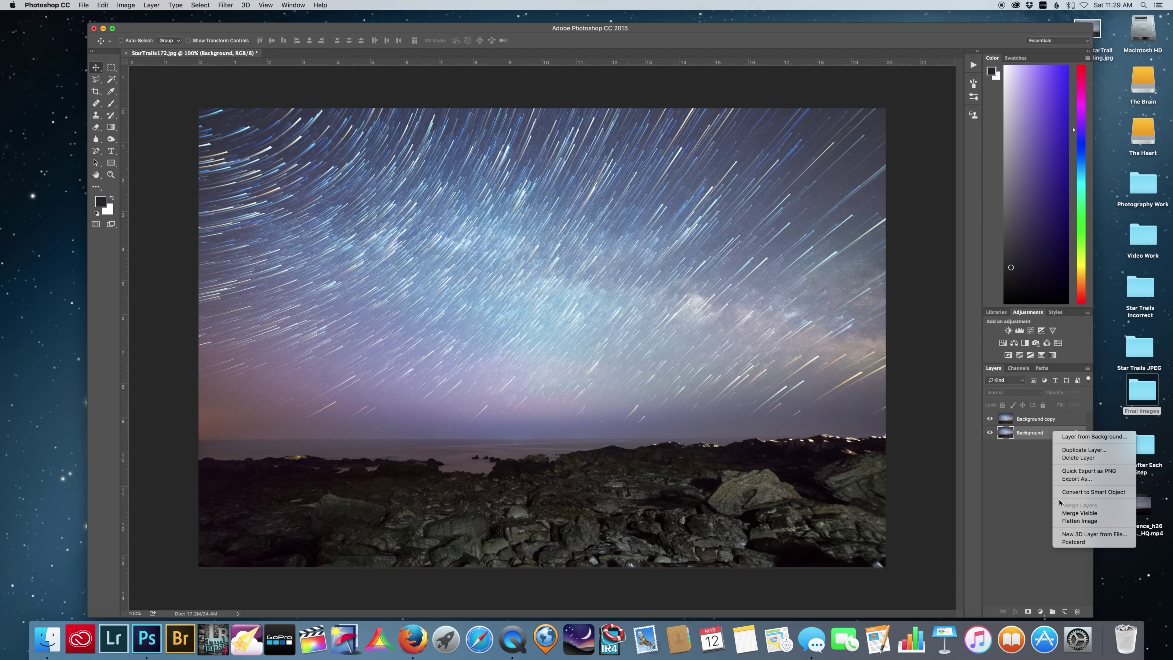
left_click(1068, 521)
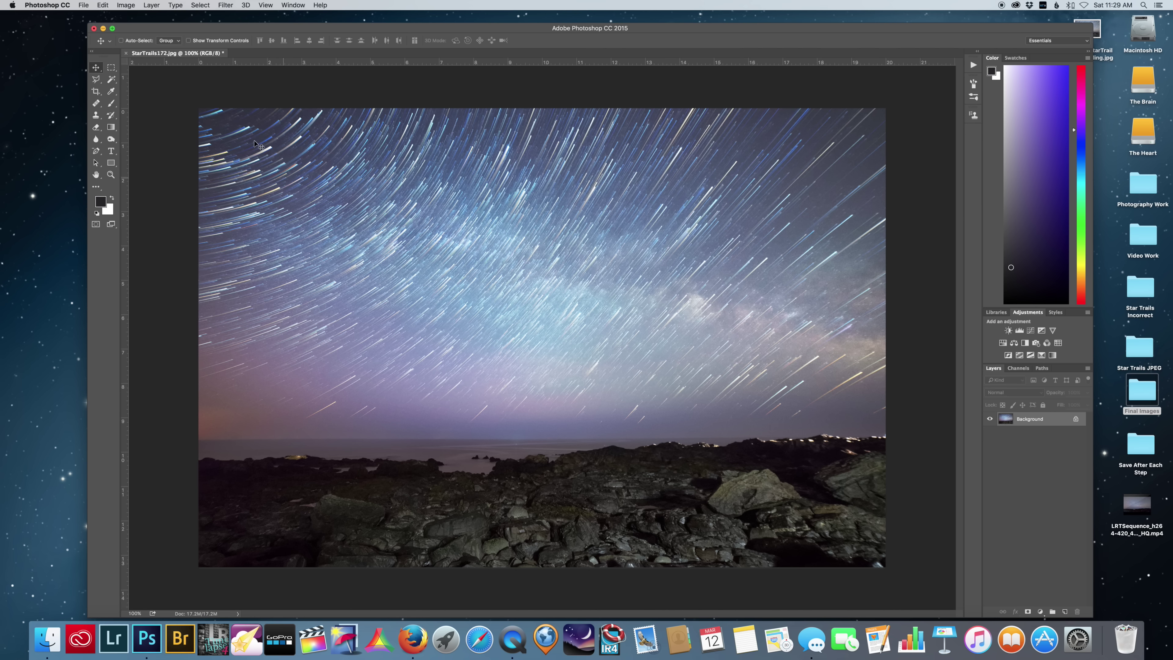
Save the image as StarTrailFinal.jpg in JPEG format at quality 12.
left_click(84, 4)
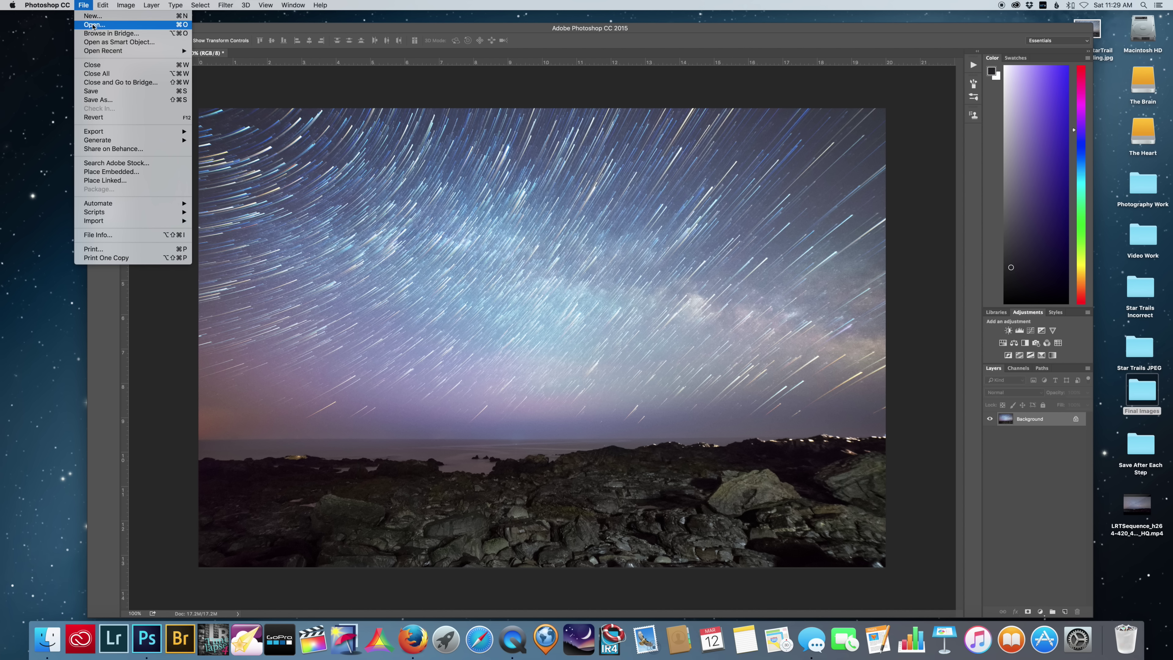
left_click(98, 100)
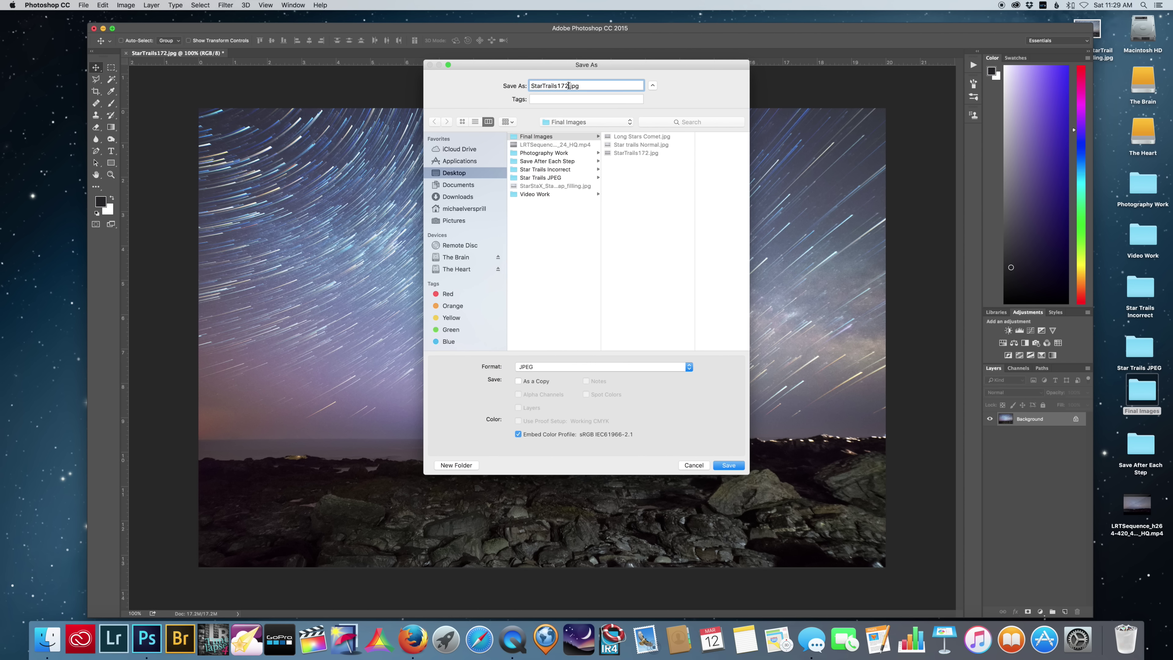
type("StarTrailFinal")
left_click(729, 465)
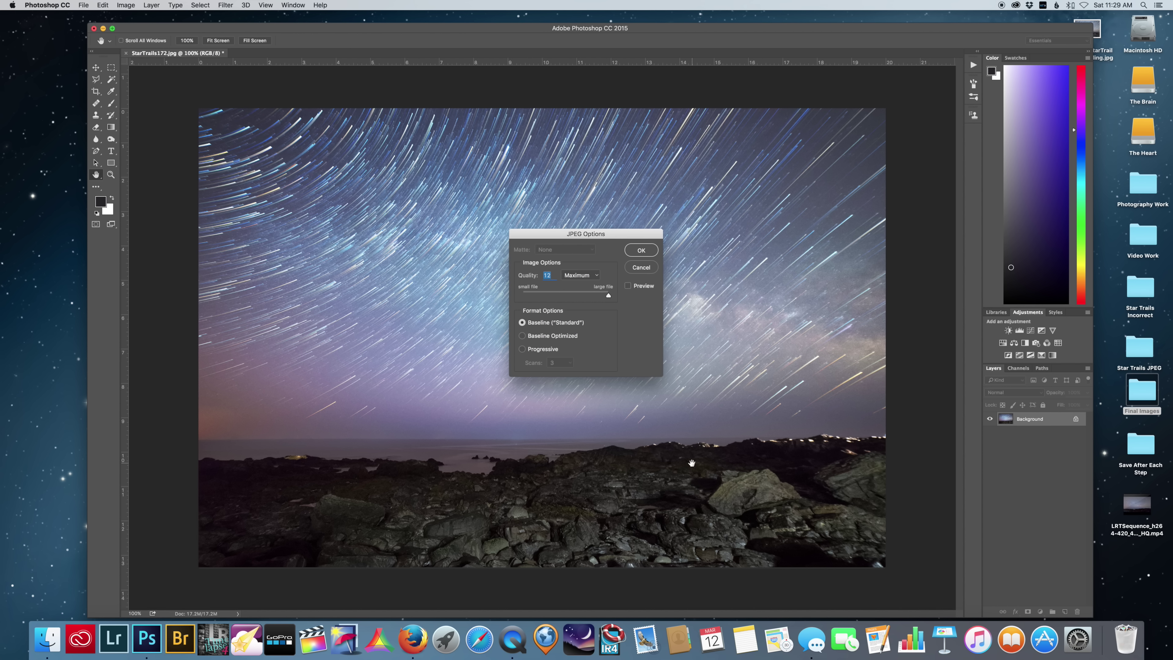
left_click(642, 250)
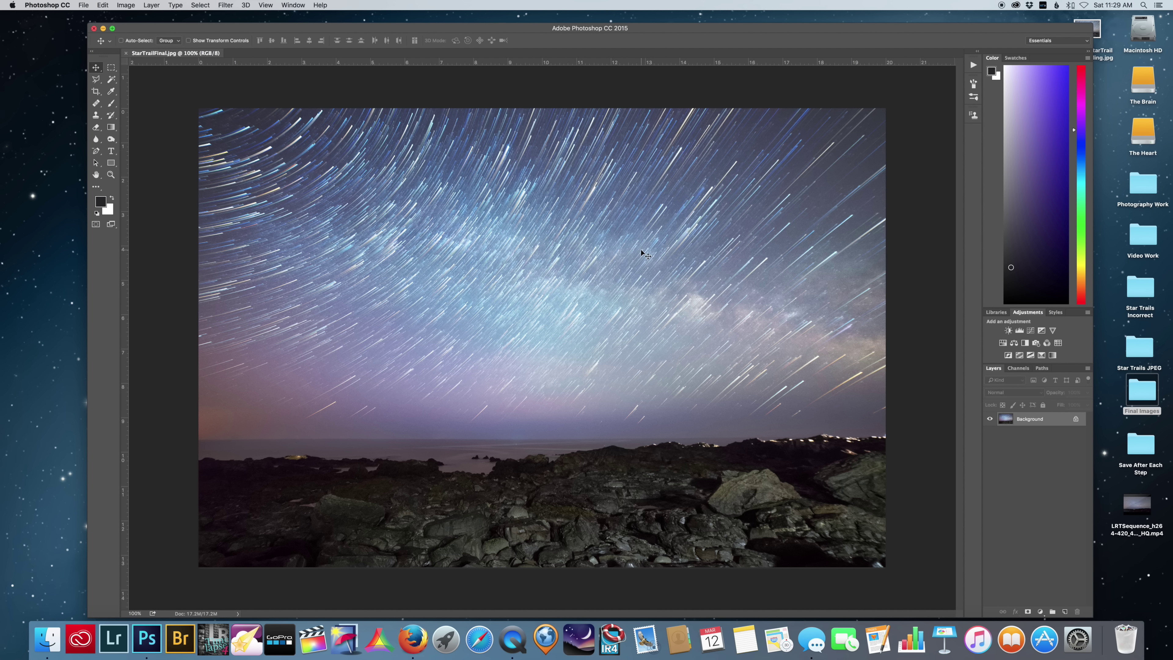
Close StarTrailFinal.jpg and Long Stars Comet.jpg, then quit Photoshop.
left_click(126, 53)
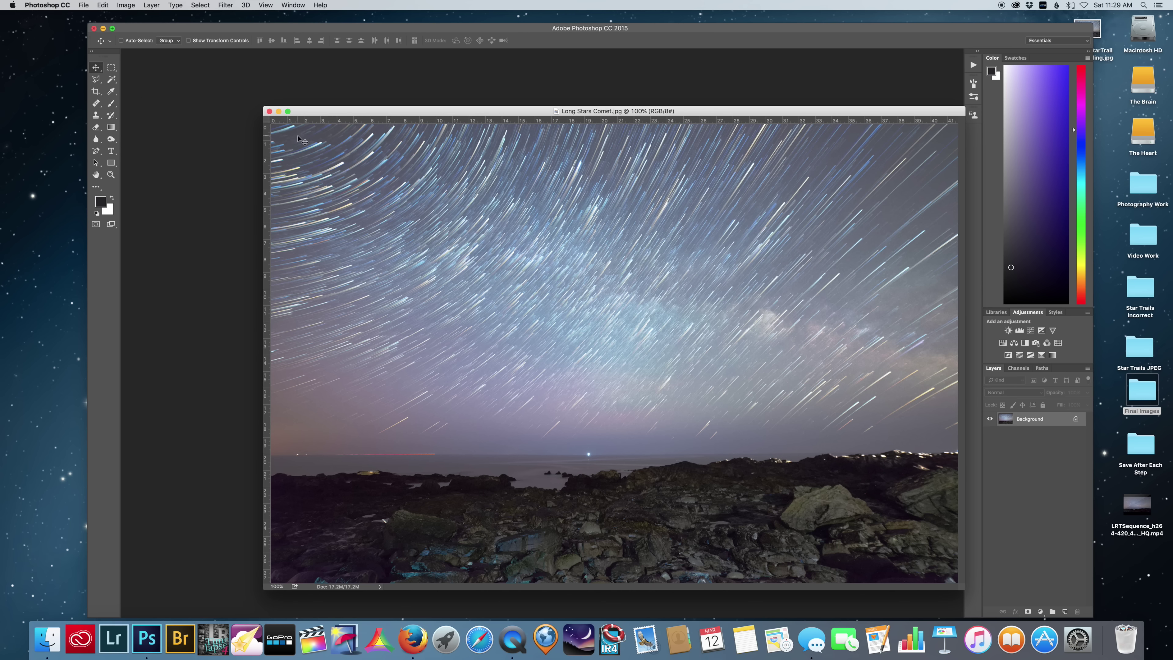
left_click(270, 112)
left_click(47, 4)
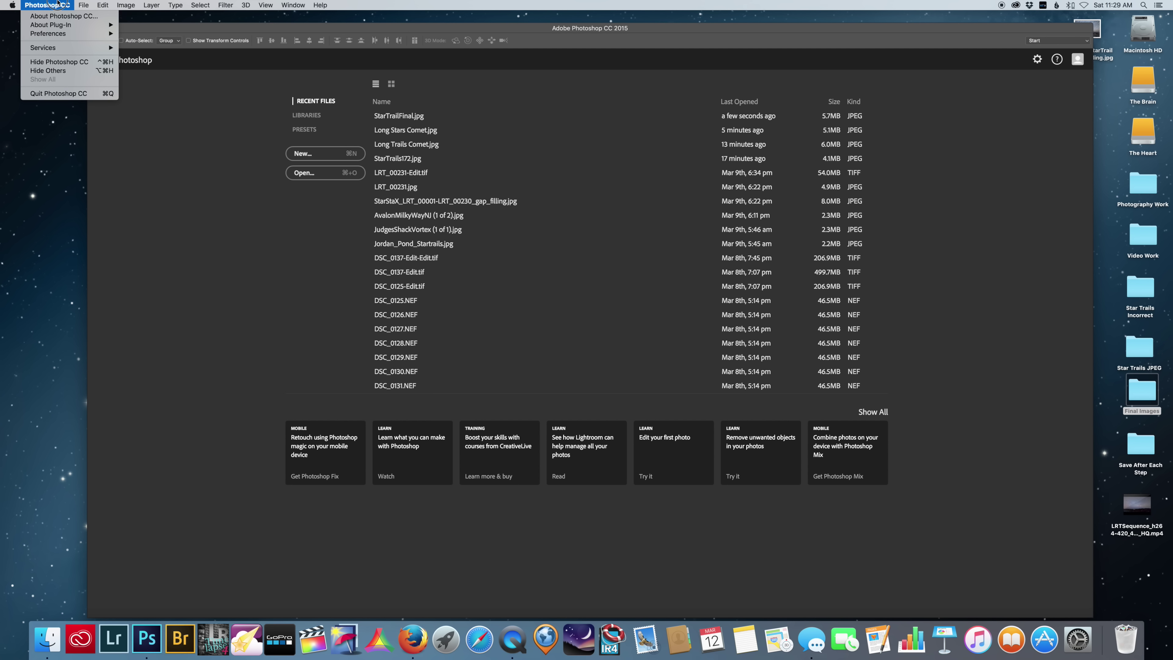
left_click(74, 97)
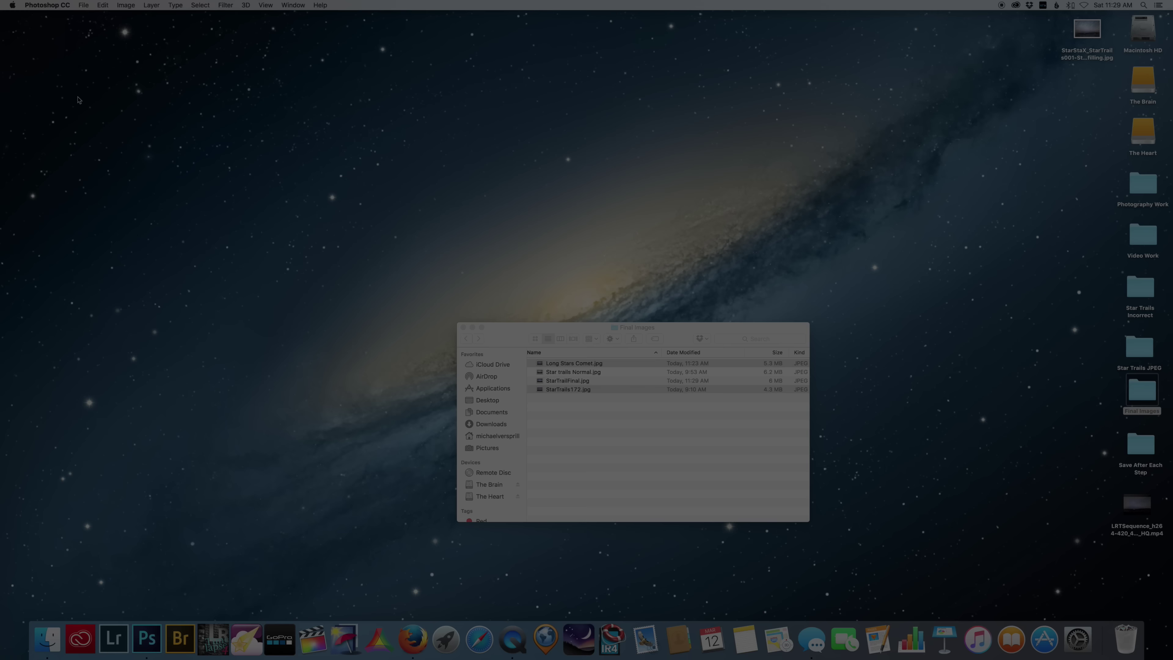